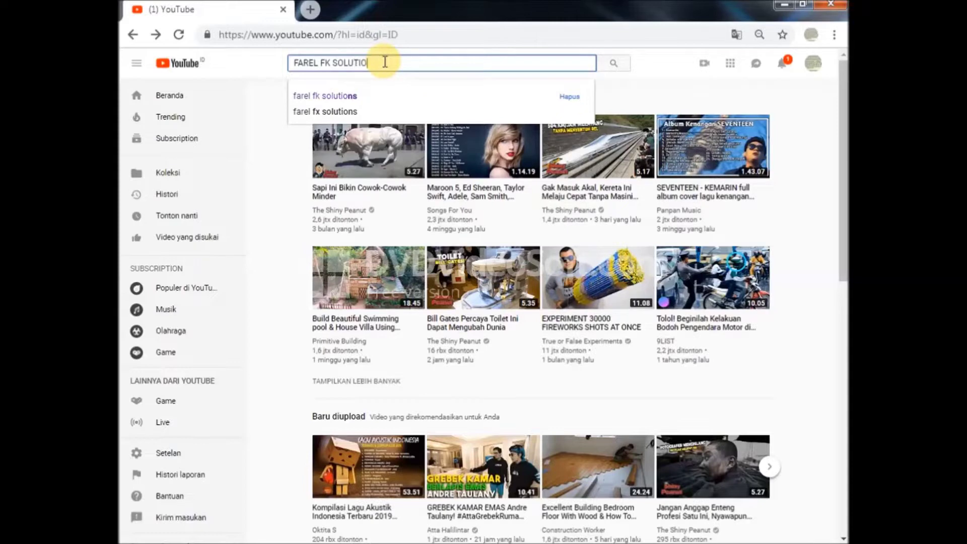
- Search YouTube for FAREL FK SOLUTIONS and subscribe to the matching channel
click(621, 74)
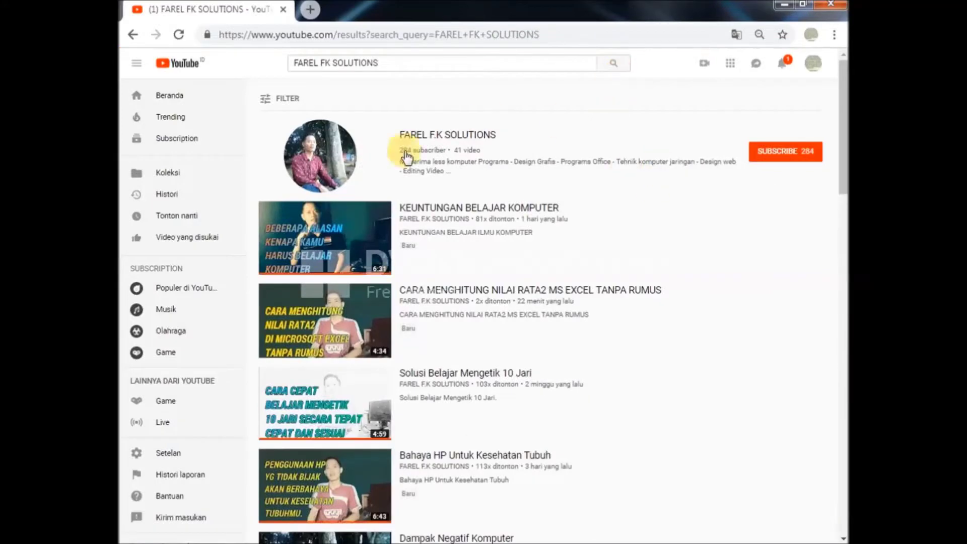
click(778, 160)
click(816, 156)
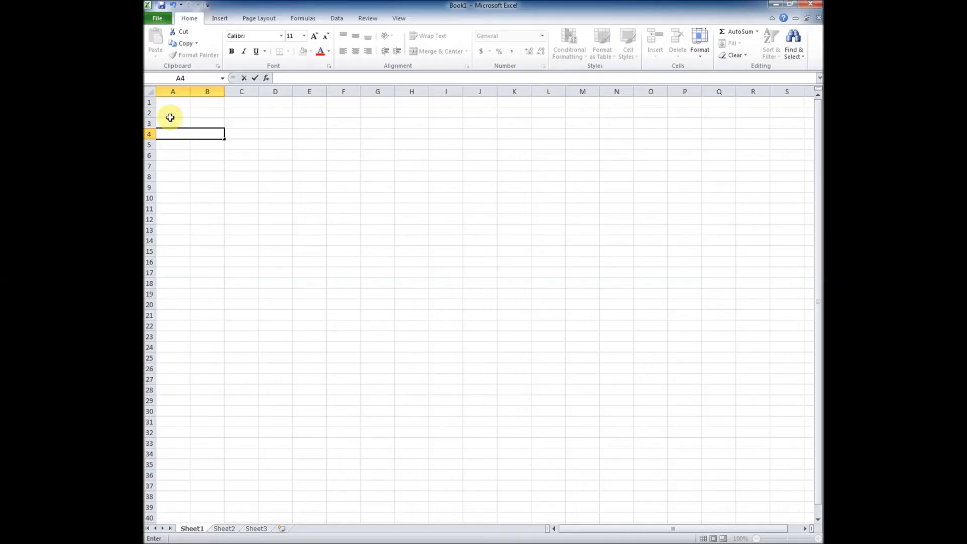
- In the blank Excel workbook, enter "LES PRIVAT F.K SOLUTIONS" in cell A2 and "TAHUN AJARAN 2018-2019" in cell A3
click(171, 116)
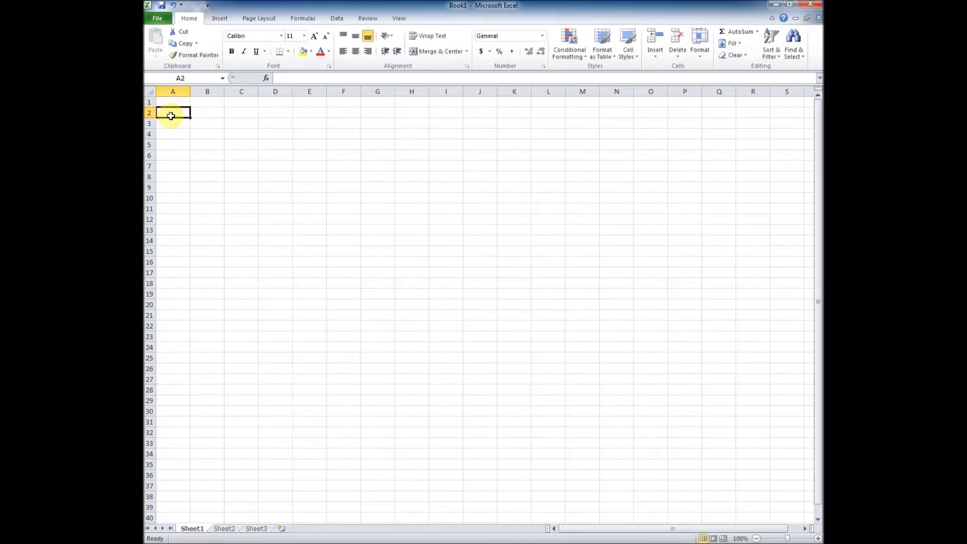
text(LES)
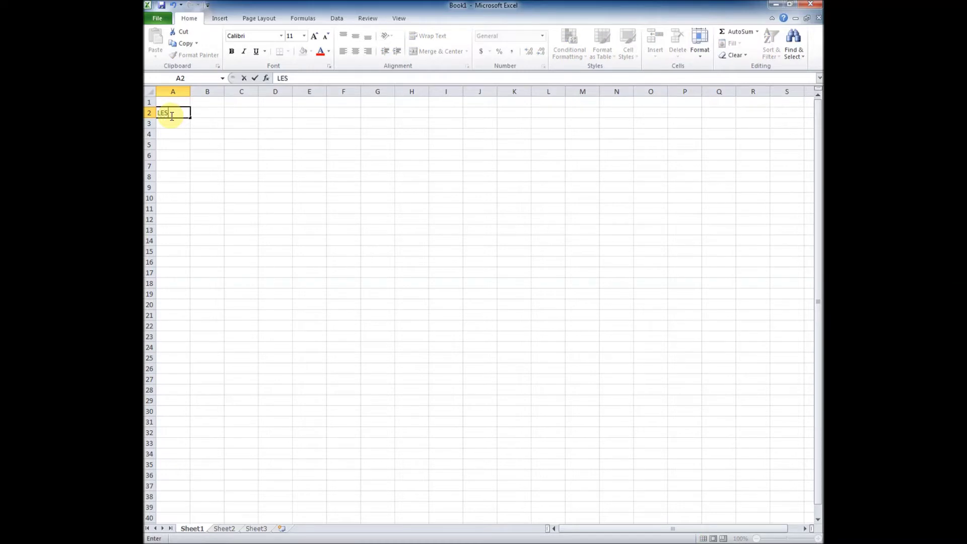
text( PRIVAT F.K SOLUTIONS)
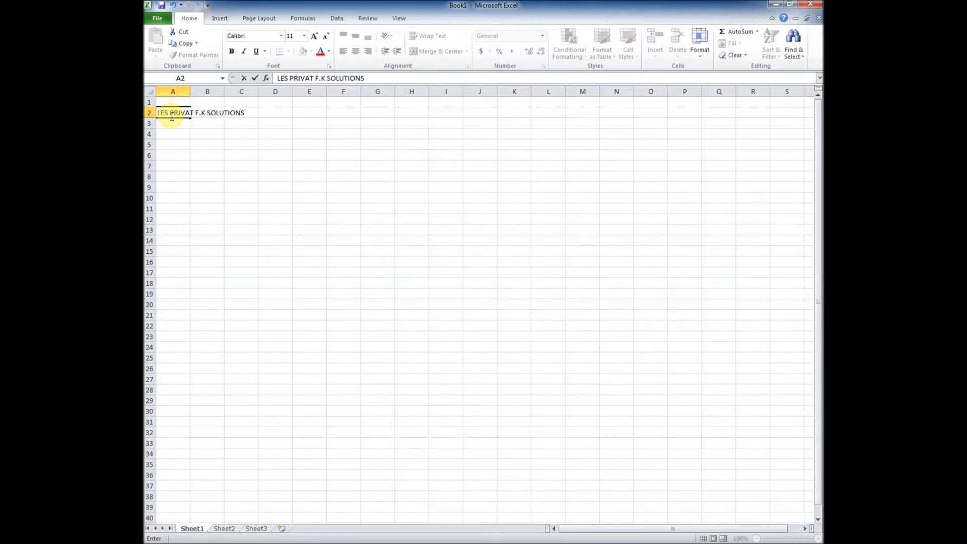
key(Return)
text(TAHU)
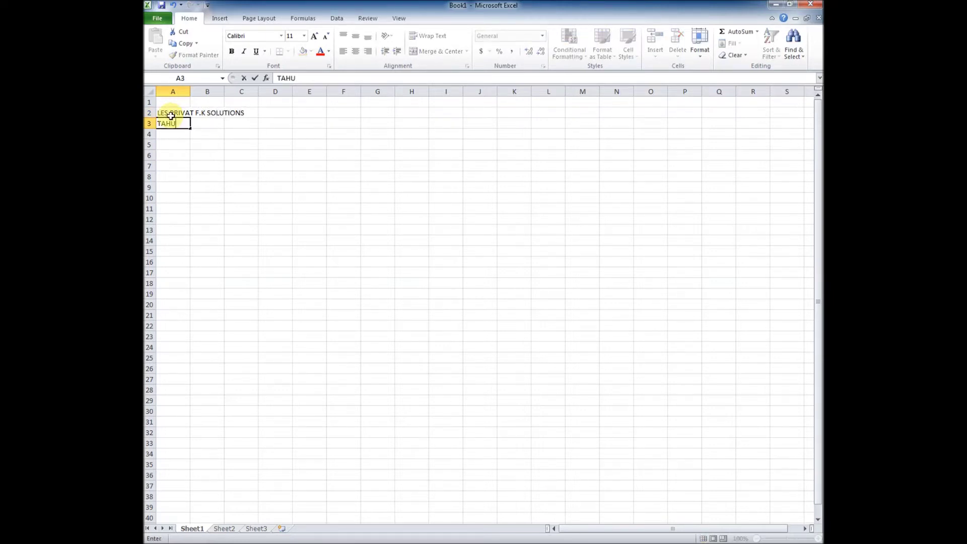
text(N AJARAN )
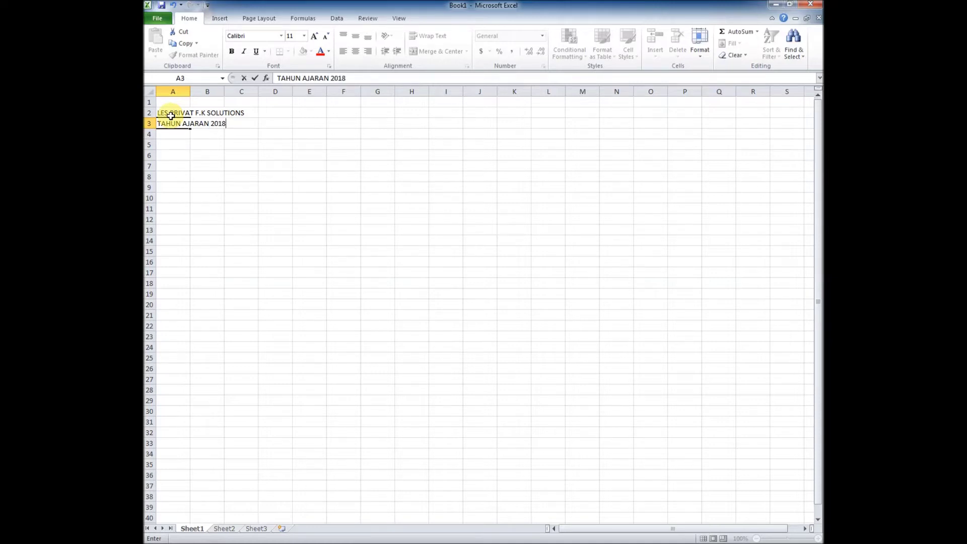
text(2018-2019)
key(Return)
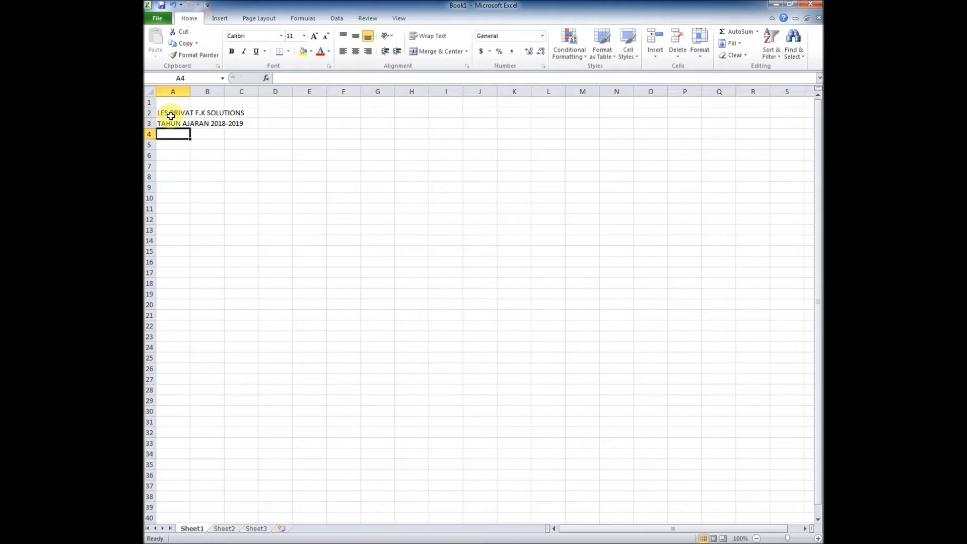
- Enter the heading "ABSENSI KEHADIRAN" in cell A4
text(ABSE)
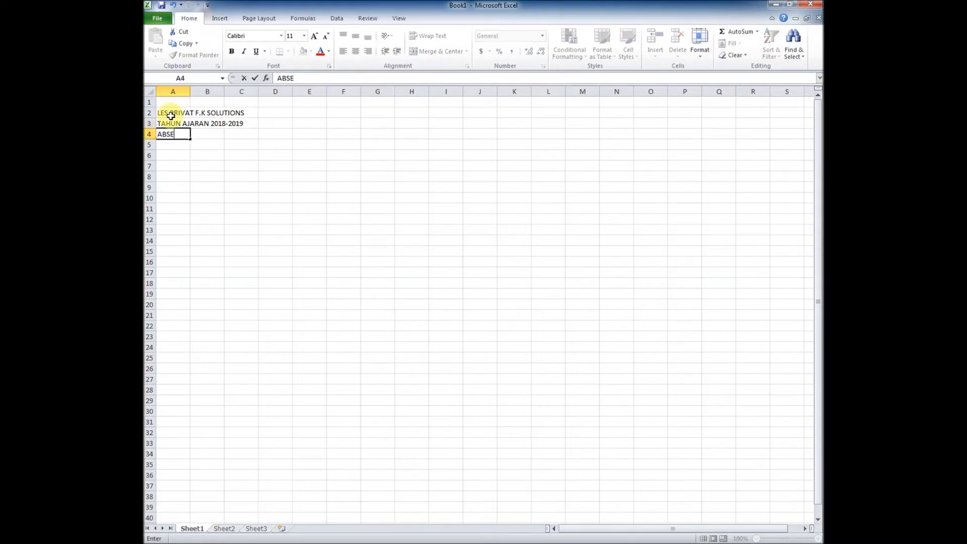
text(NSI KEHADIRAN)
key(Return)
key(Return)
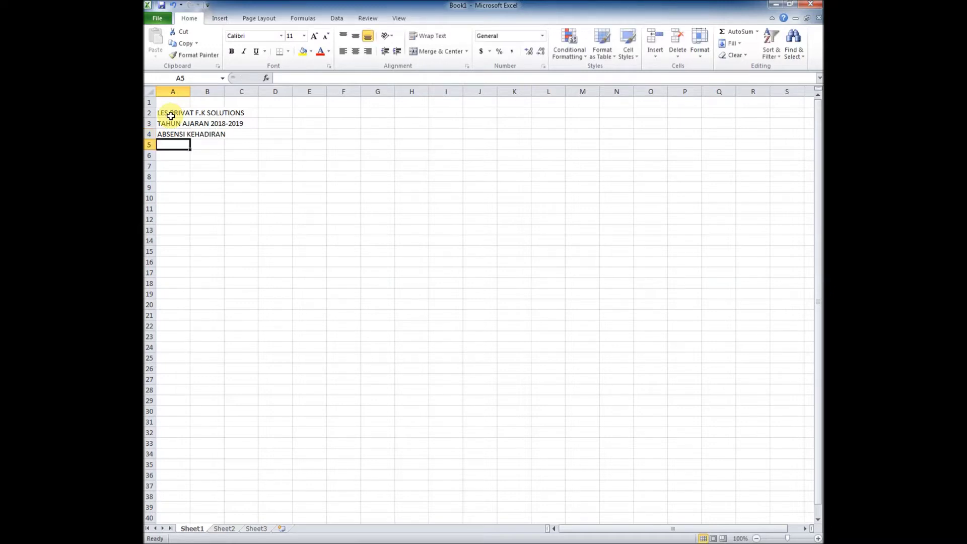
- Enter the "Alamat" line with the postal address in cell A6 and "jadawal : ....." in cell A8
text(Alama)
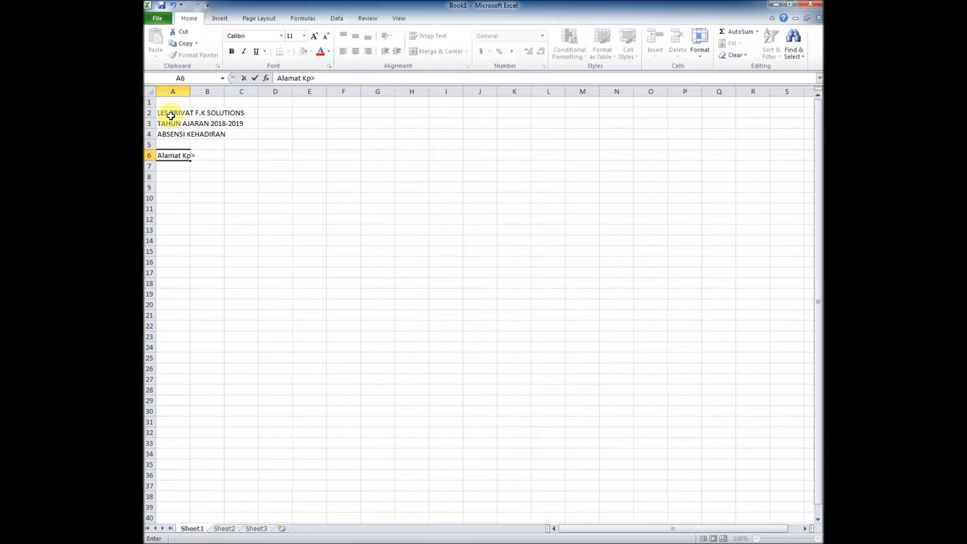
text(t Kp.Bojonggede Rt 06/12)
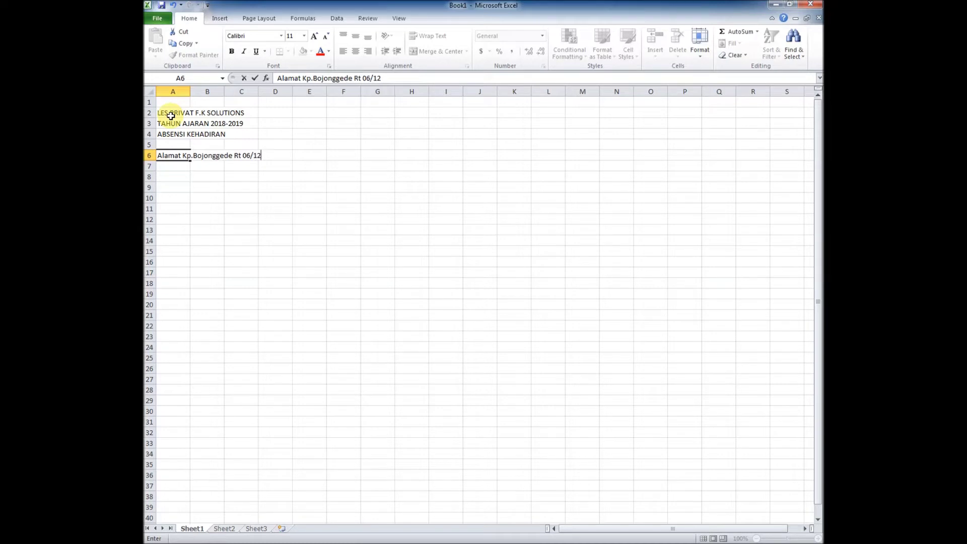
key(Return)
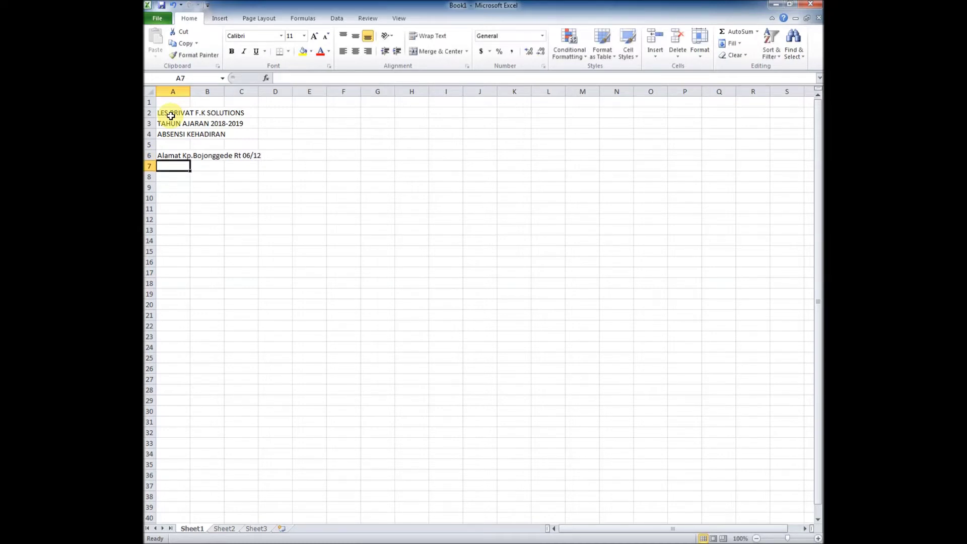
key(Return)
text(jadawal : .....)
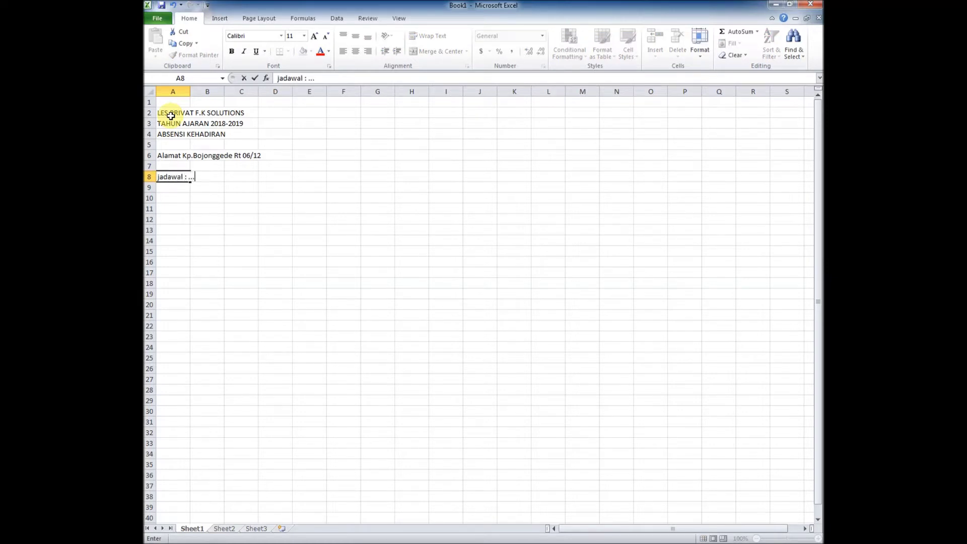
click(181, 188)
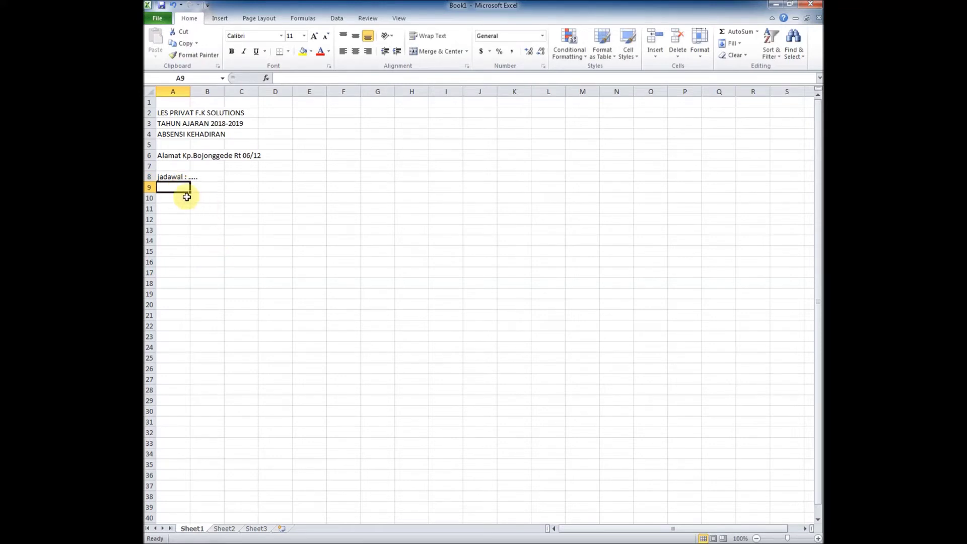
- Narrow column A, widen columns B and C, and set the width of columns D to I to 2
drag(190, 92, 297, 91)
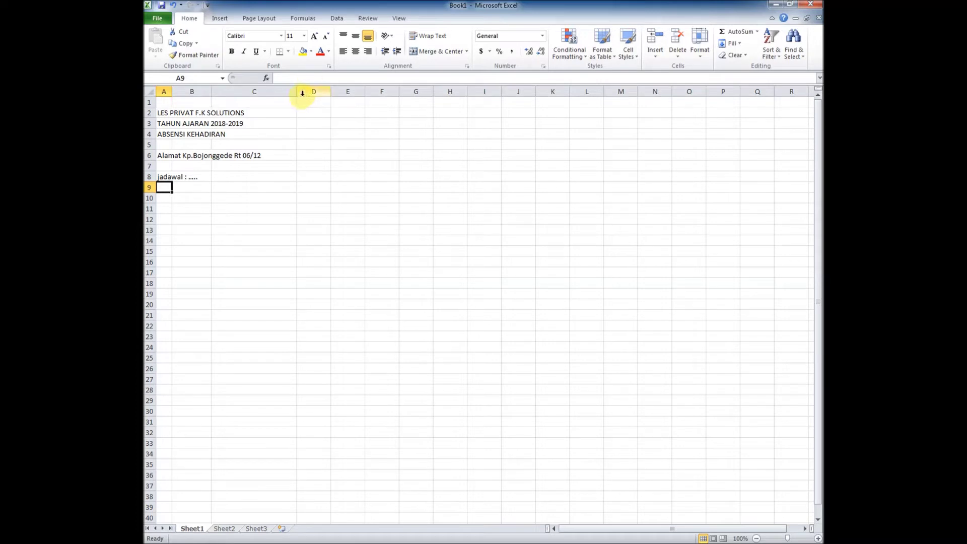
drag(303, 92, 478, 98)
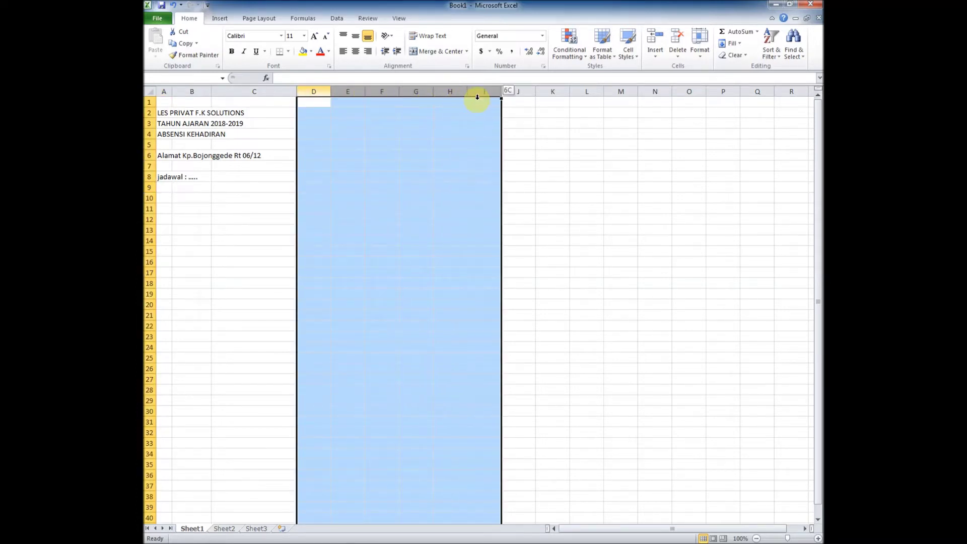
right_click(471, 92)
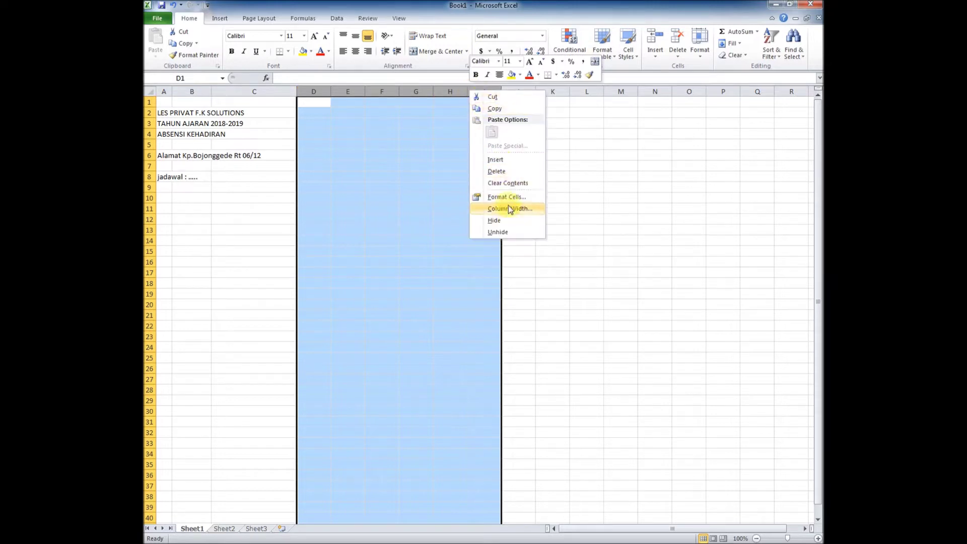
click(510, 208)
text(2)
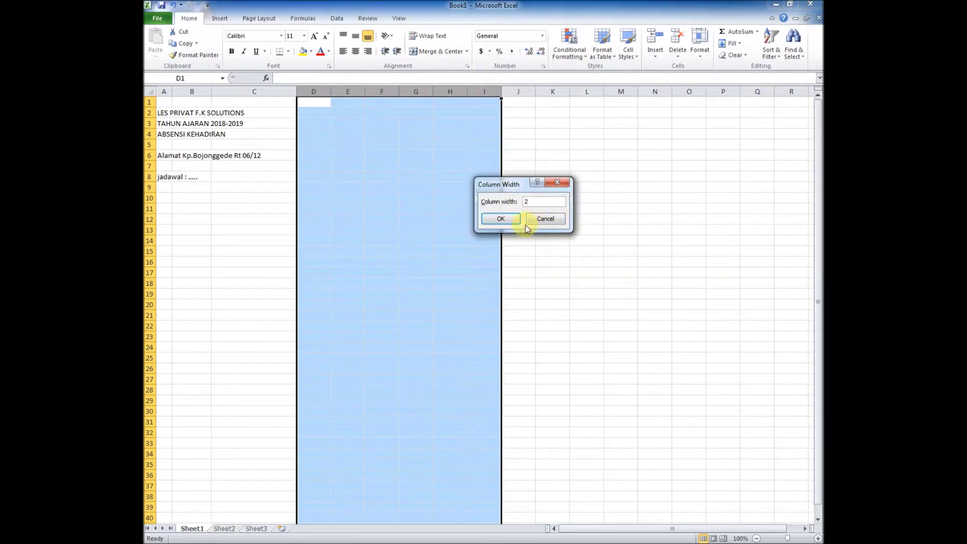
click(510, 221)
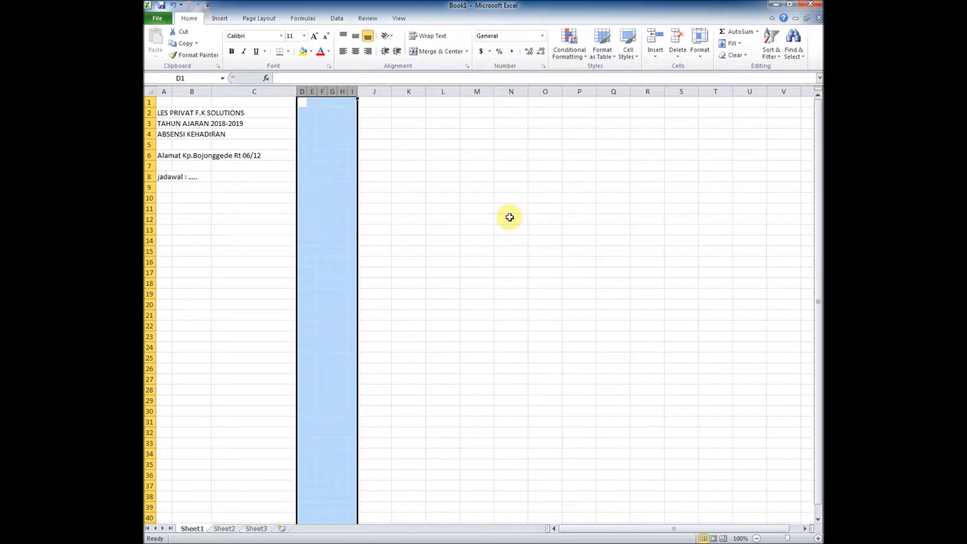
- Set the width of columns J to O to 2
drag(378, 92, 545, 92)
right_click(526, 95)
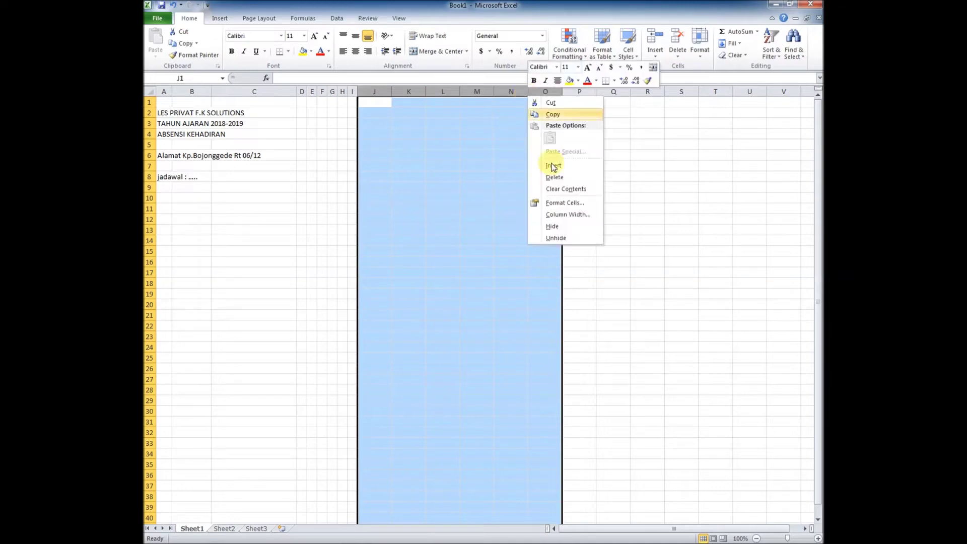
click(567, 213)
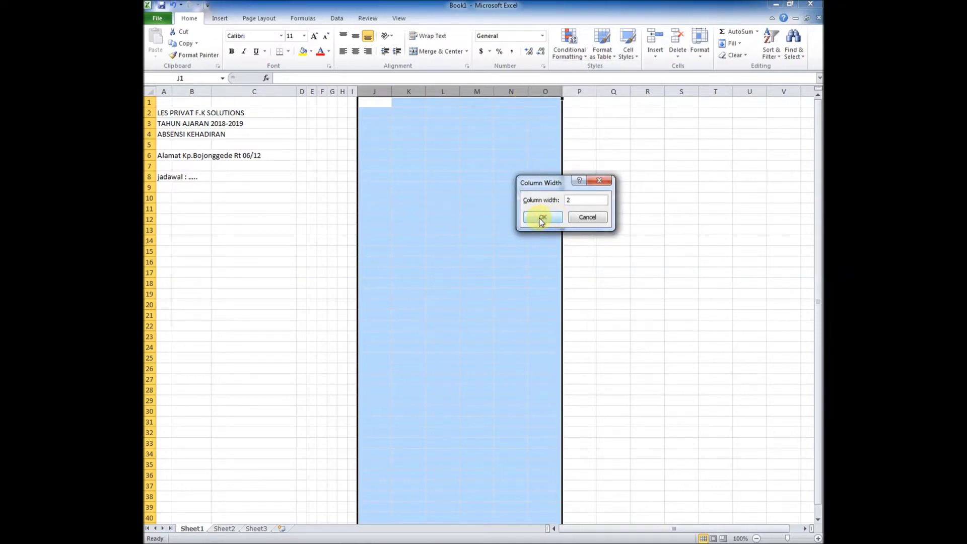
text(2)
click(542, 221)
drag(418, 91, 448, 91)
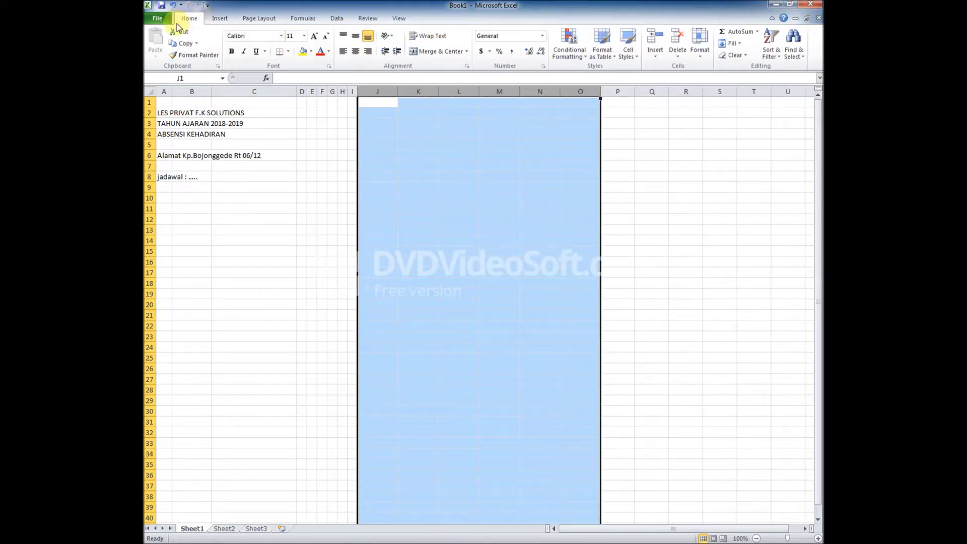
click(172, 5)
click(425, 91)
drag(452, 91, 473, 96)
click(172, 4)
- Set the width of columns P to R to 2
click(457, 93)
click(432, 92)
drag(453, 99, 520, 101)
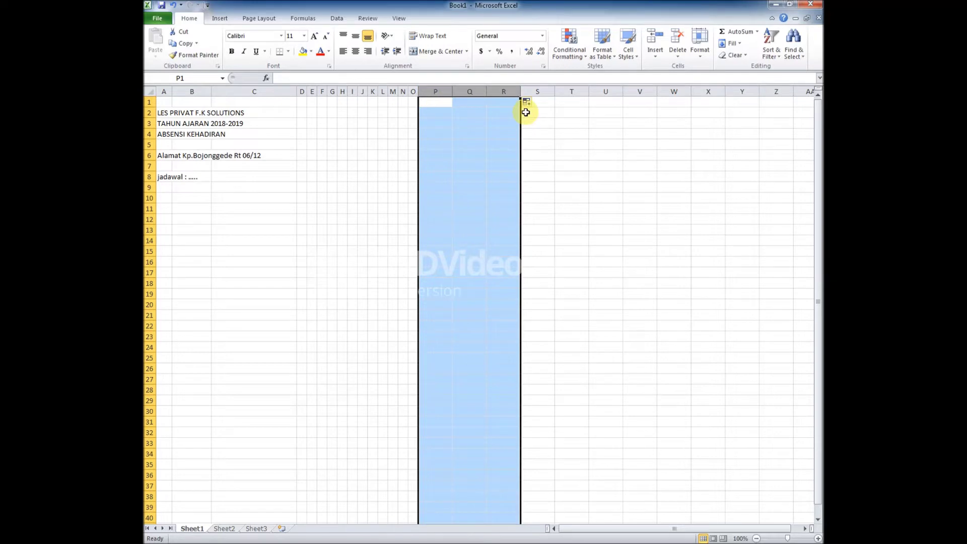
right_click(487, 95)
click(524, 213)
text(2)
click(505, 220)
click(478, 107)
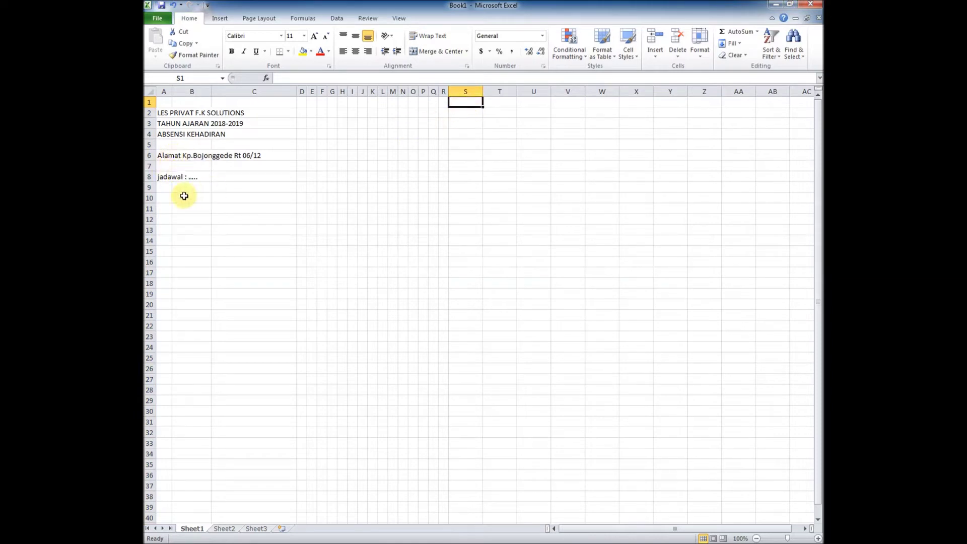
- Enter the headers NO, NIS, NAMA and L/P in cells A9 to D9 and widen column D to fit its header
click(168, 189)
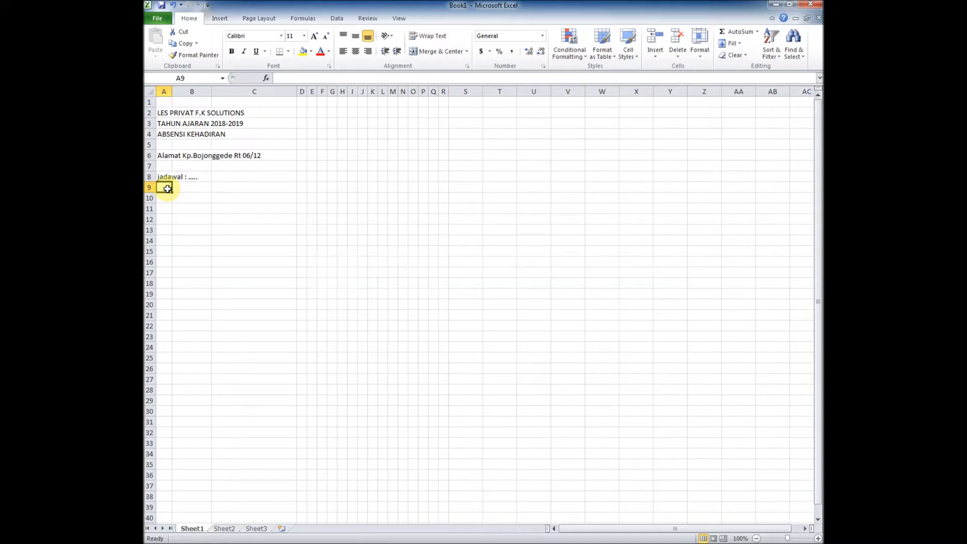
text(NO)
key(Tab)
text(NIS)
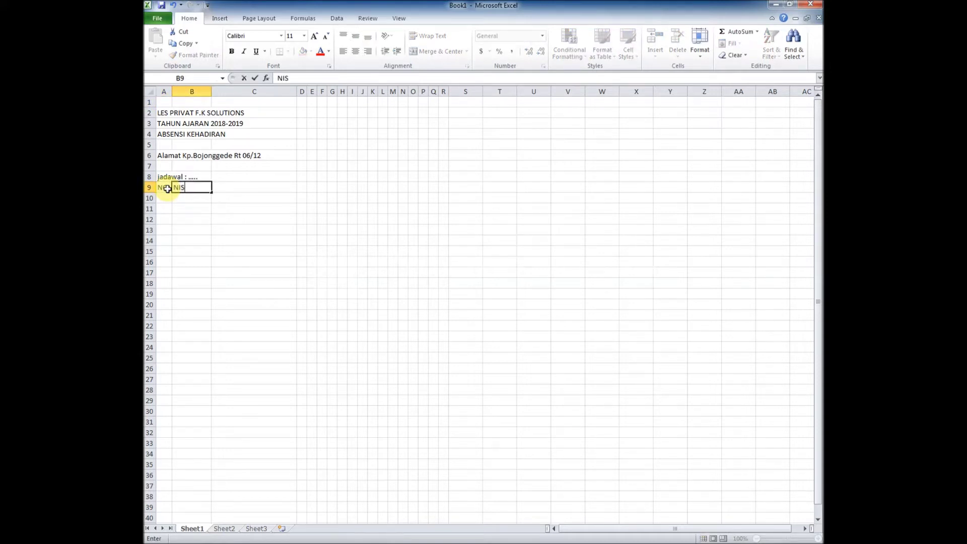
key(Tab)
text(NAMA)
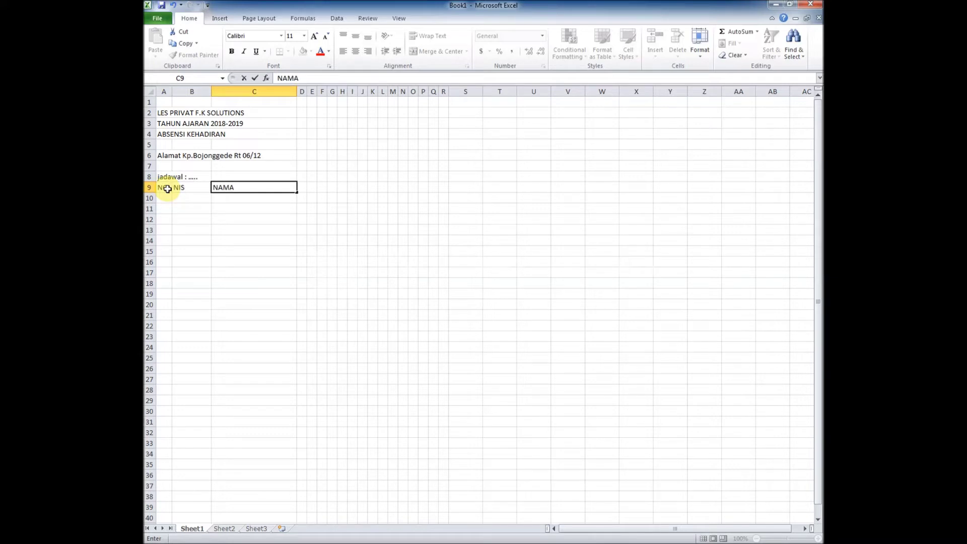
key(Tab)
text(L)
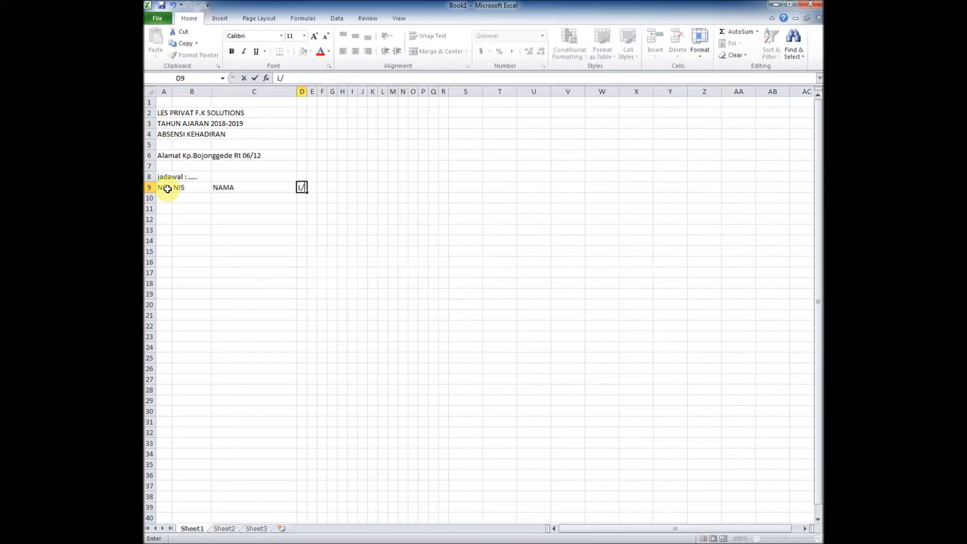
click(307, 91)
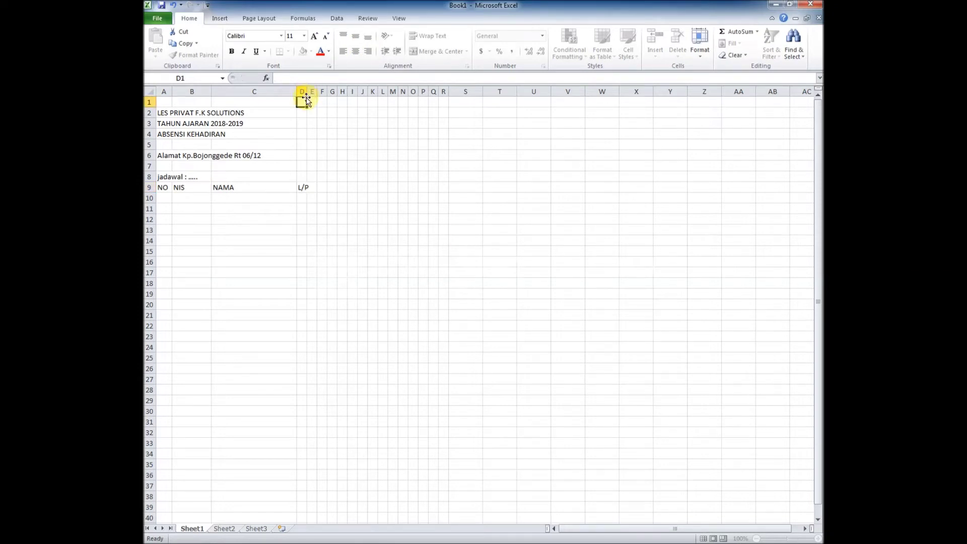
drag(308, 91, 310, 91)
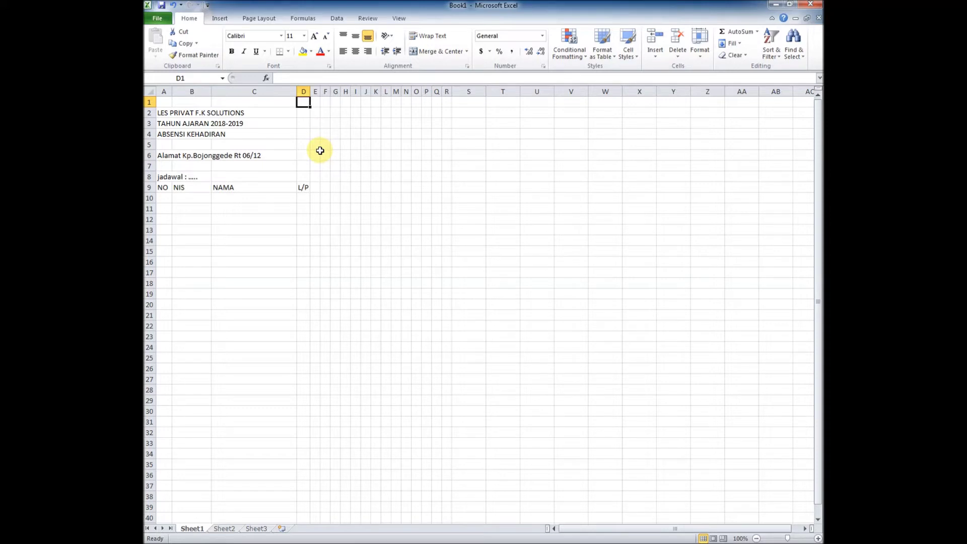
- Enter the label "Bulan" in cell D8 and "jumlah" in cell P8
click(324, 175)
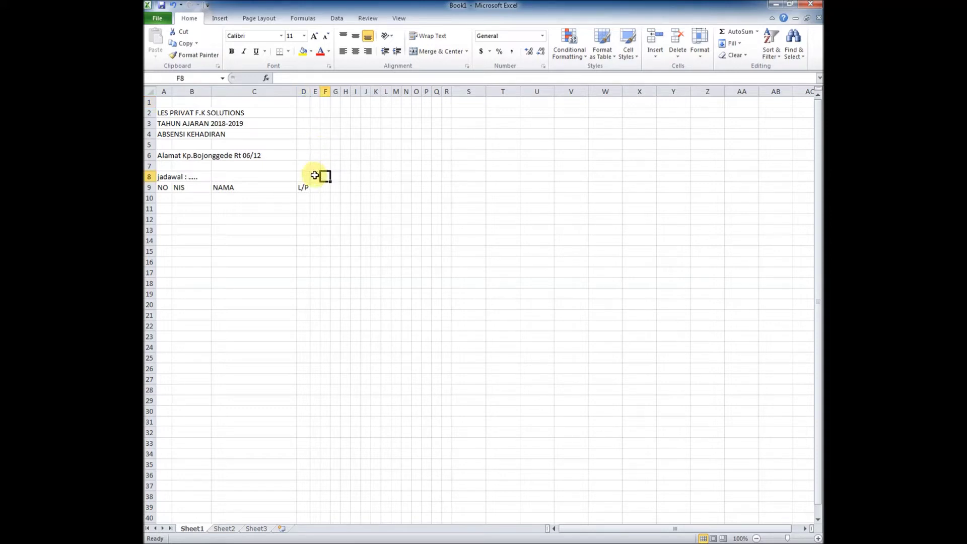
click(313, 176)
click(303, 177)
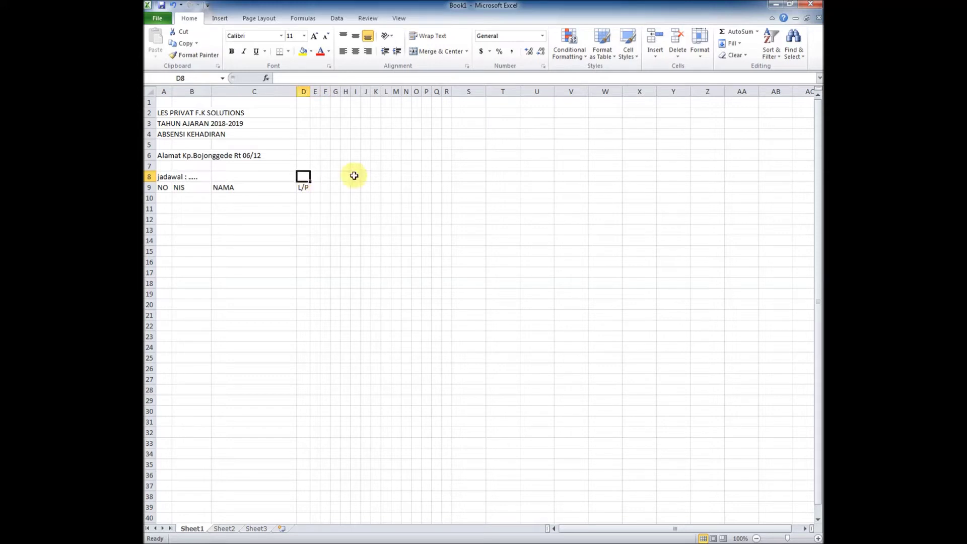
text(Bulan)
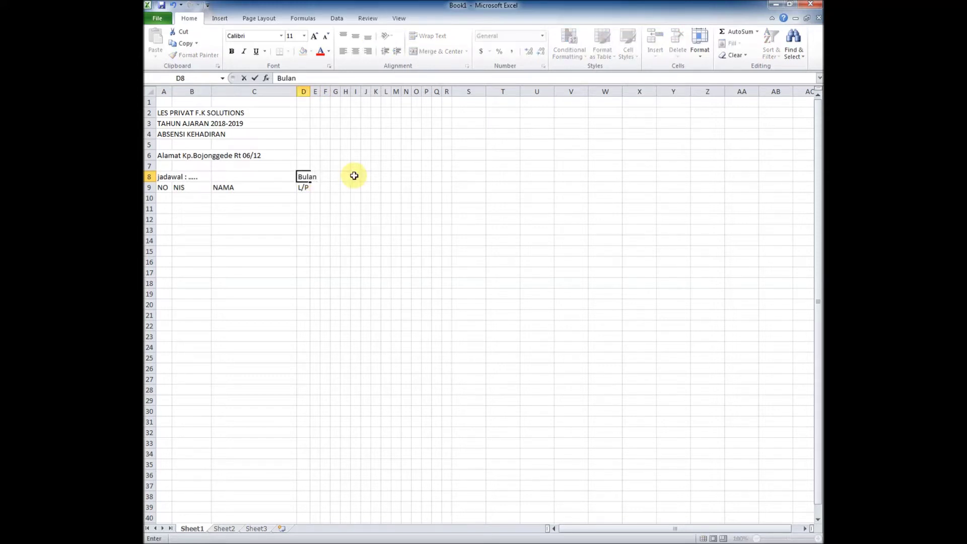
click(436, 176)
click(426, 176)
text(jumlah)
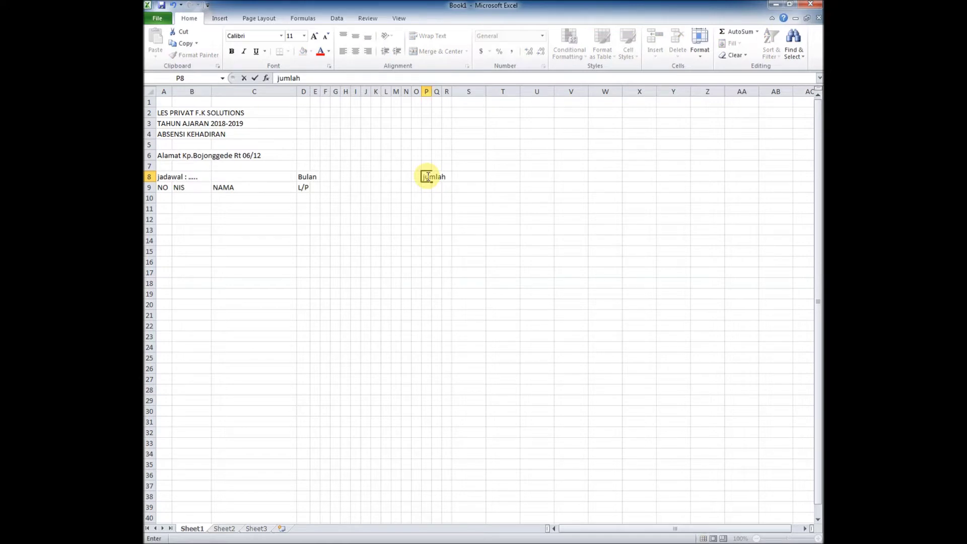
- Enter the label "kehadiran" in cell S8 and widen column S to fit it
click(474, 175)
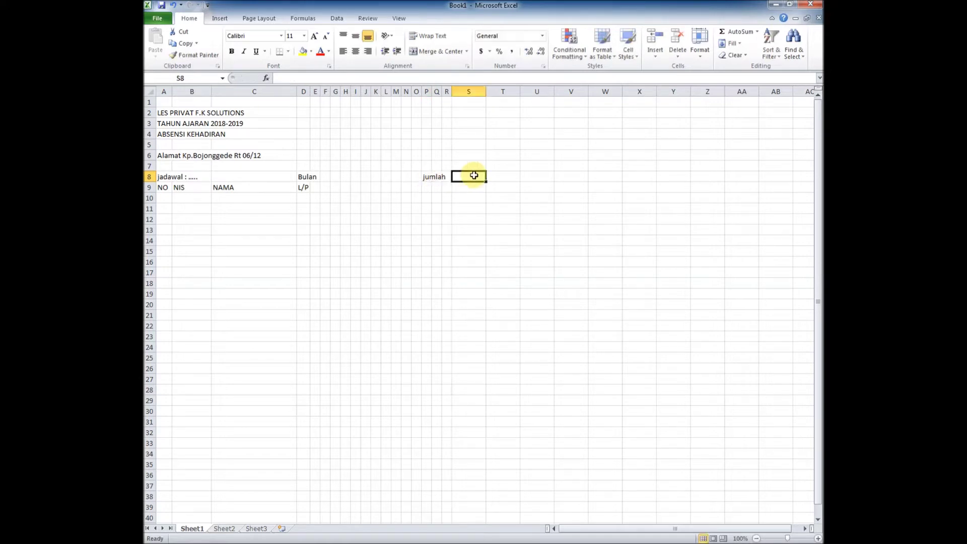
text(kehadiran)
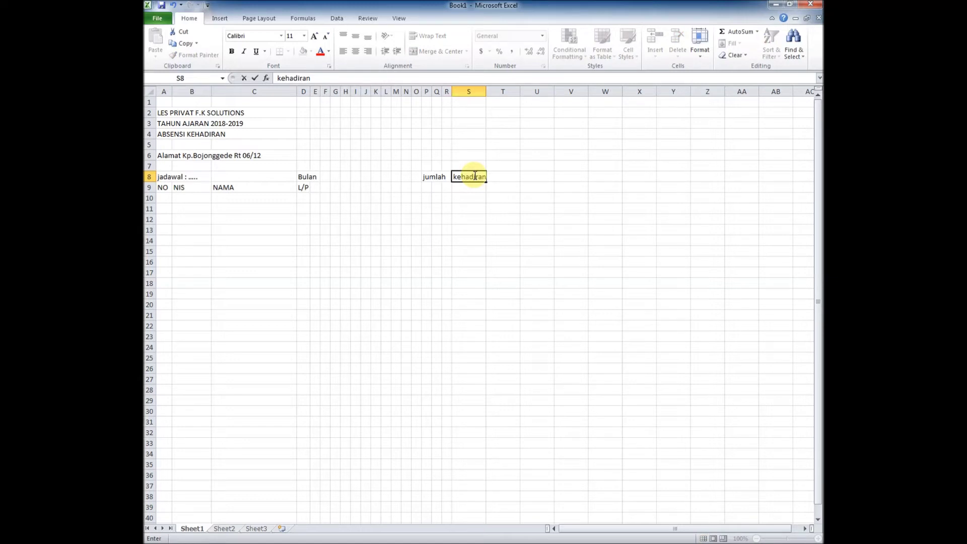
click(479, 91)
drag(486, 92, 494, 93)
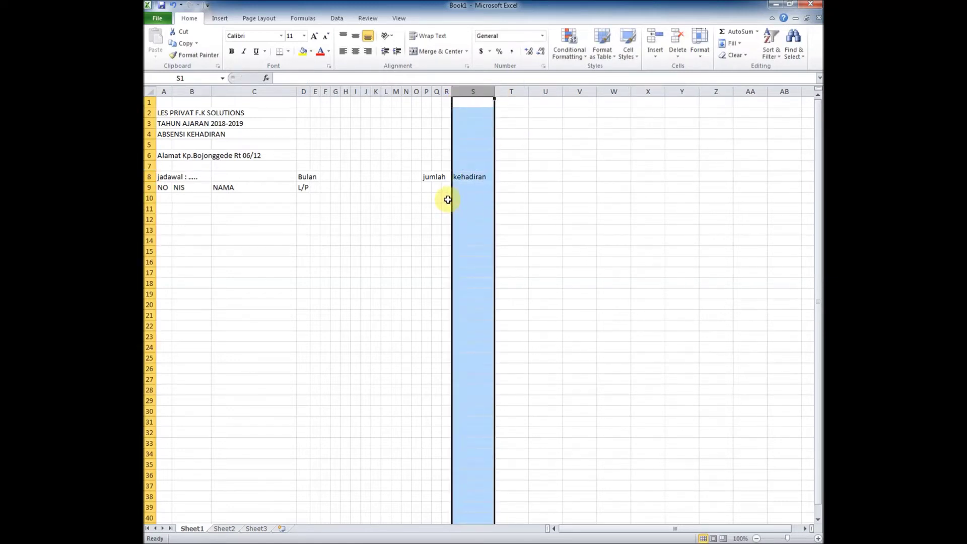
click(162, 176)
drag(157, 177, 350, 185)
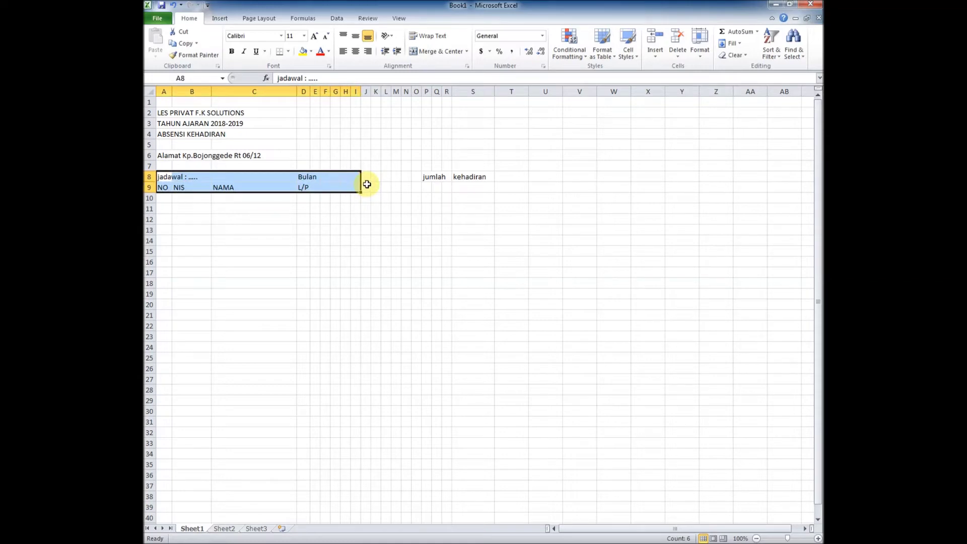
click(366, 187)
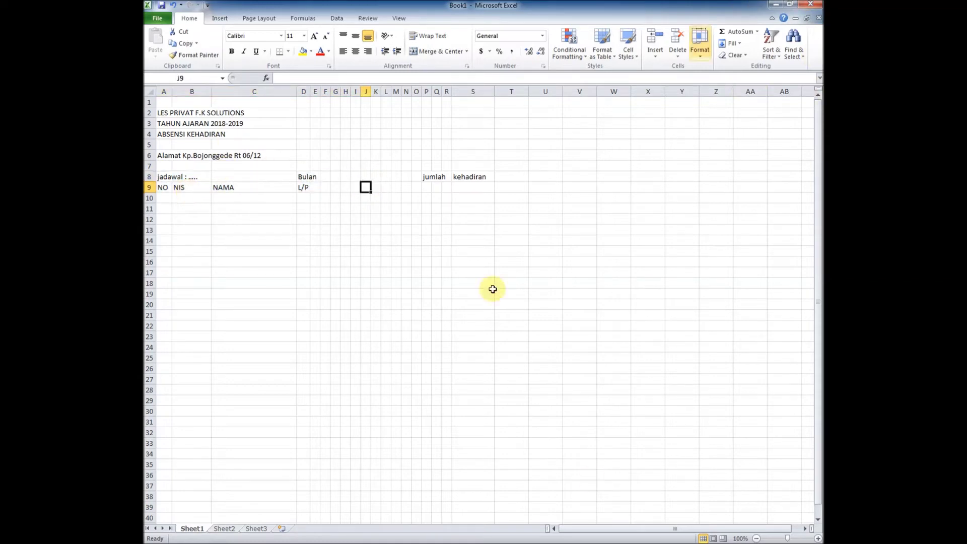
drag(172, 175, 255, 185)
drag(159, 177, 484, 185)
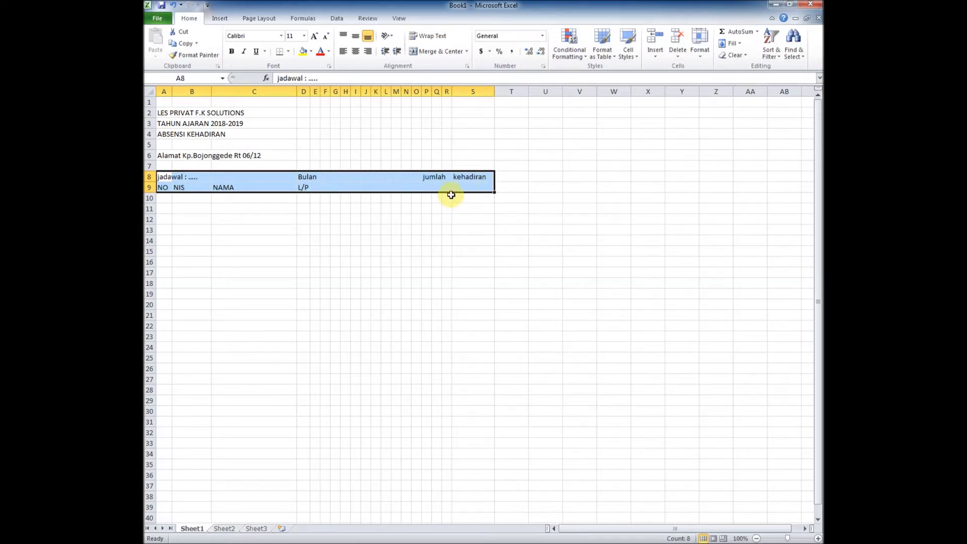
- Merge and center "Bulan" across D8:O8, "jumlah" across P8:R8 and "kehadiran" over S8:S9, middle-aligning "Bulan" and "kehadiran" vertically
drag(303, 177, 418, 177)
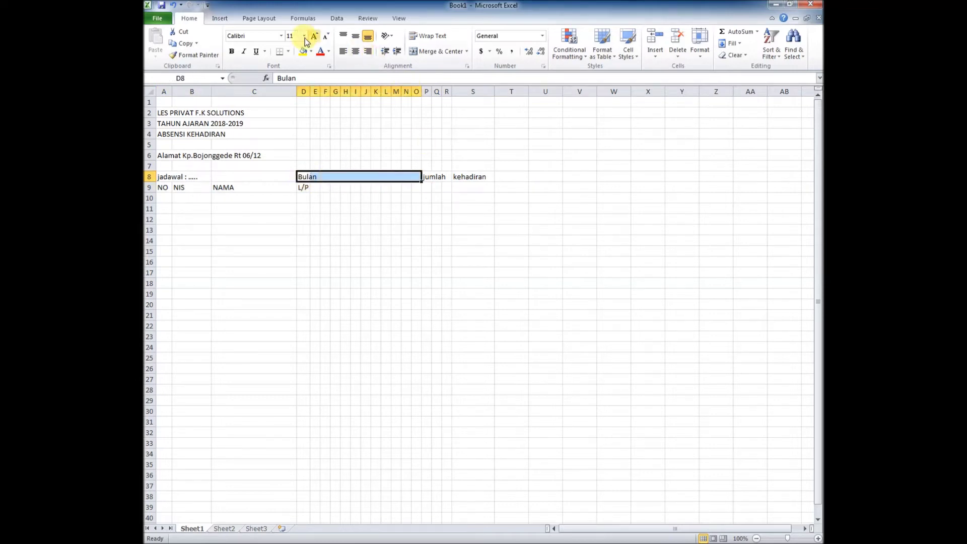
click(353, 37)
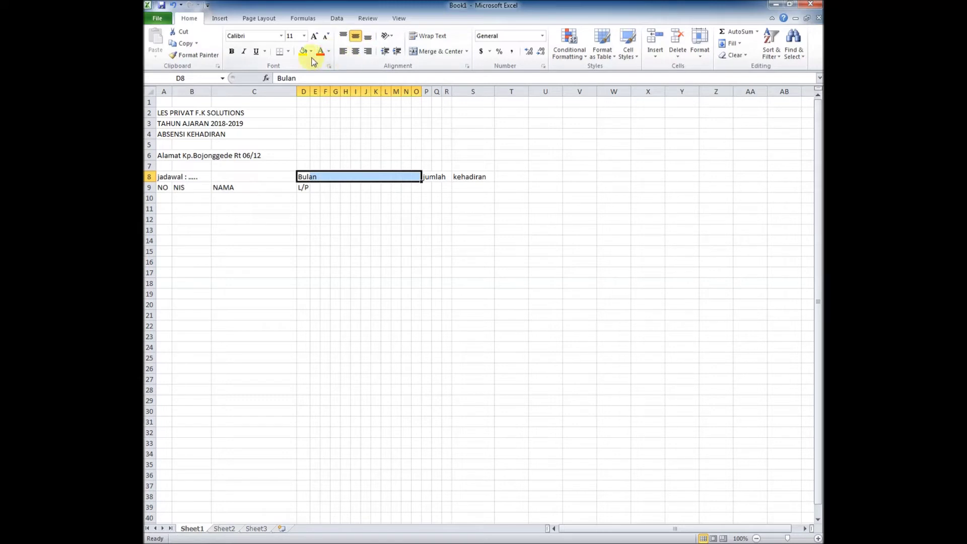
click(415, 52)
drag(429, 176, 467, 187)
click(422, 54)
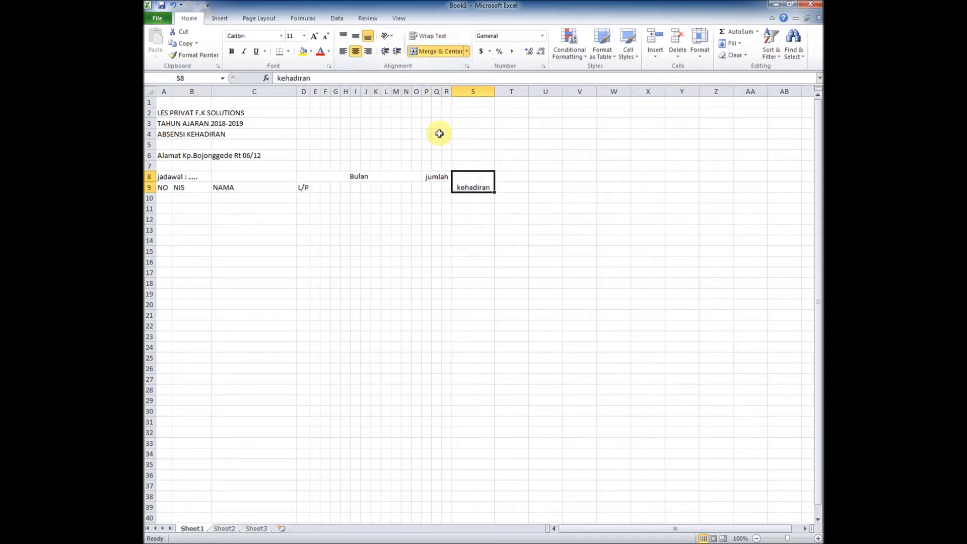
click(355, 36)
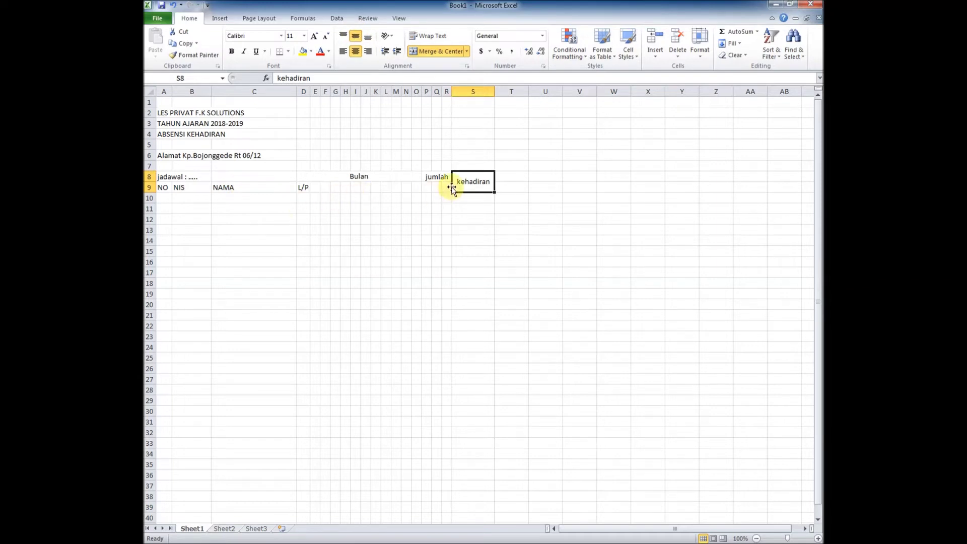
- Apply double-line outline and inside borders to the header cells A8:S9
drag(171, 177, 479, 177)
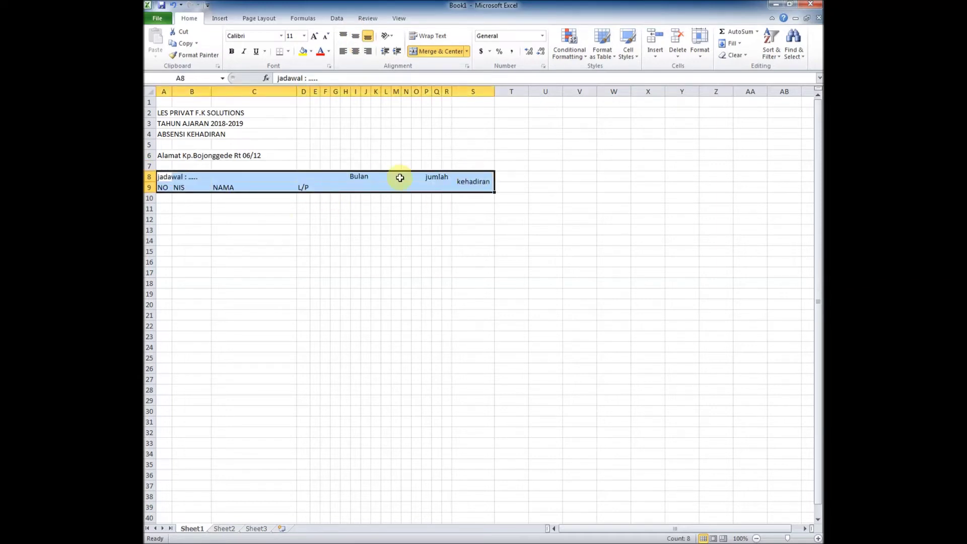
click(289, 52)
click(322, 301)
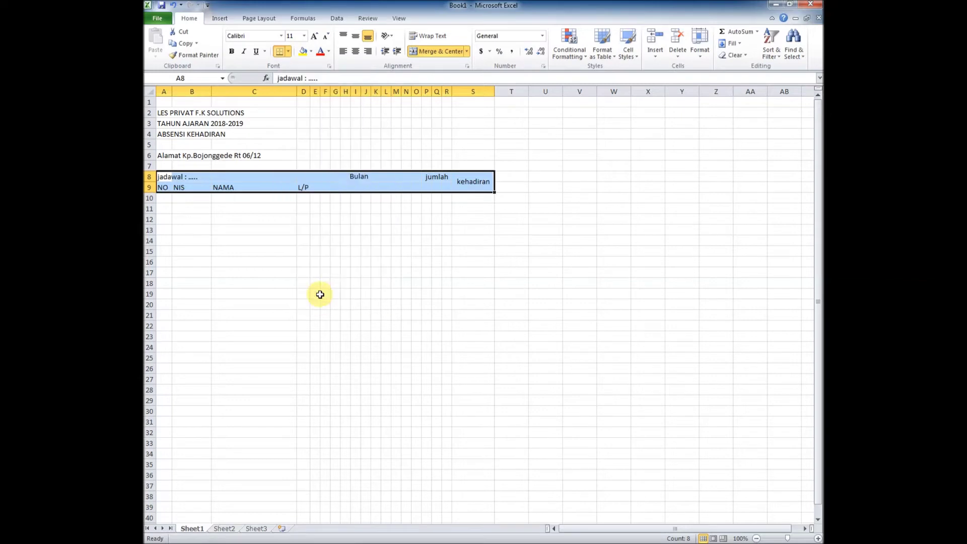
click(384, 218)
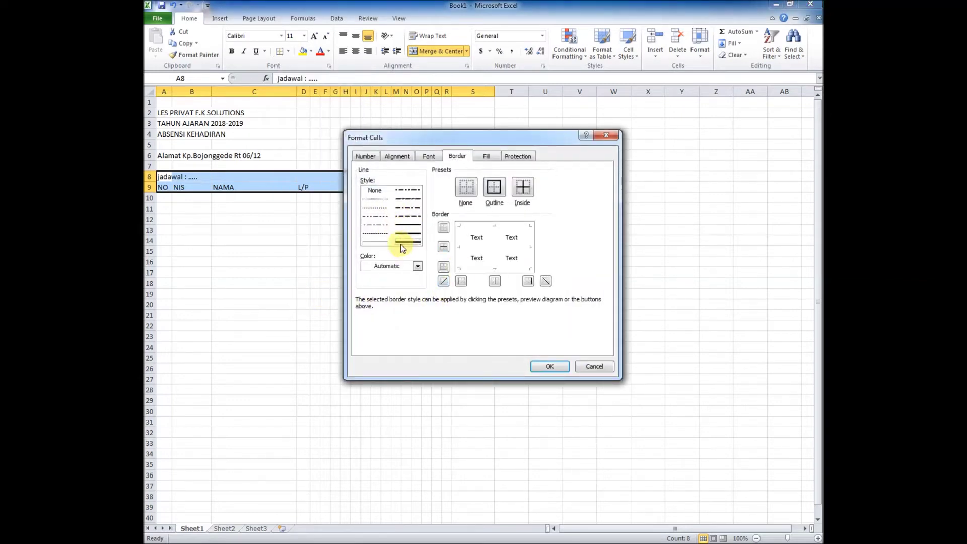
click(459, 252)
click(483, 268)
click(496, 247)
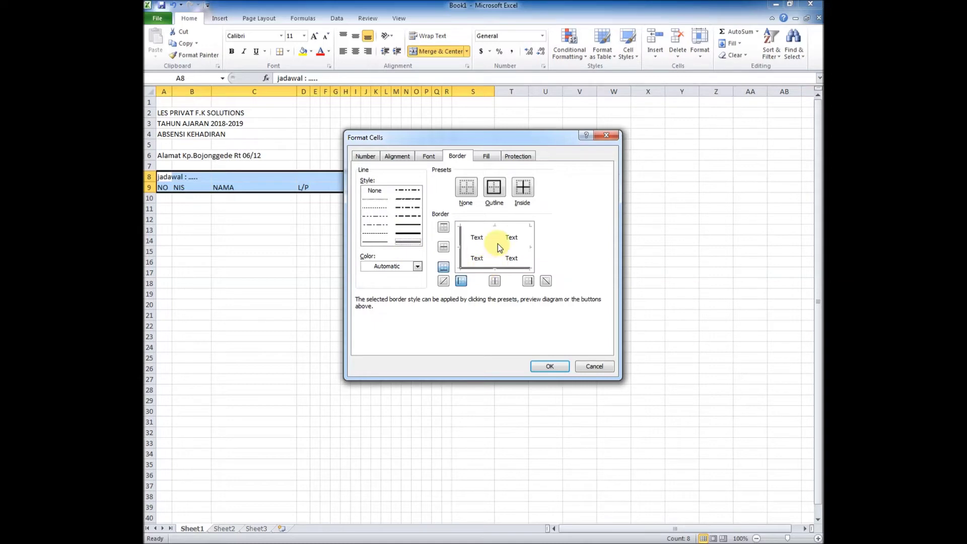
click(477, 233)
click(479, 248)
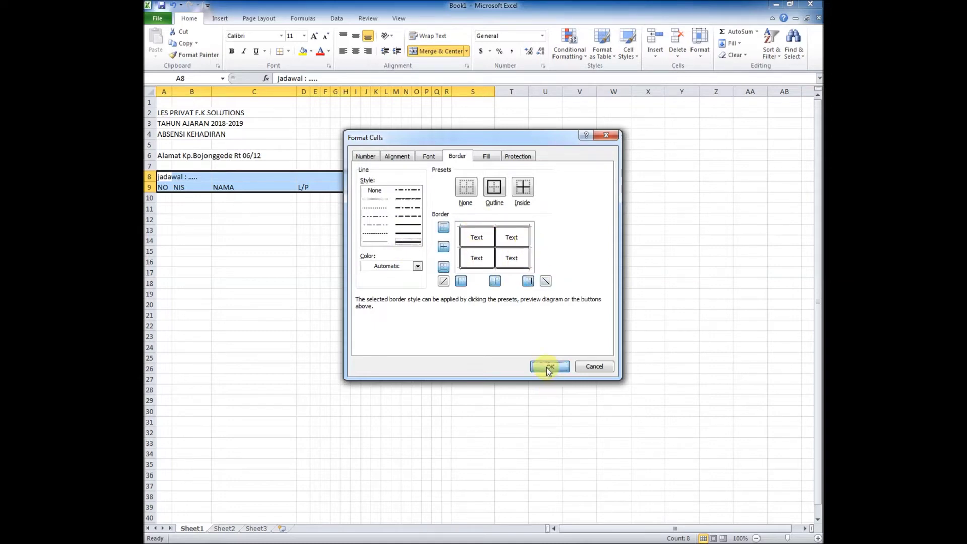
click(550, 366)
click(473, 221)
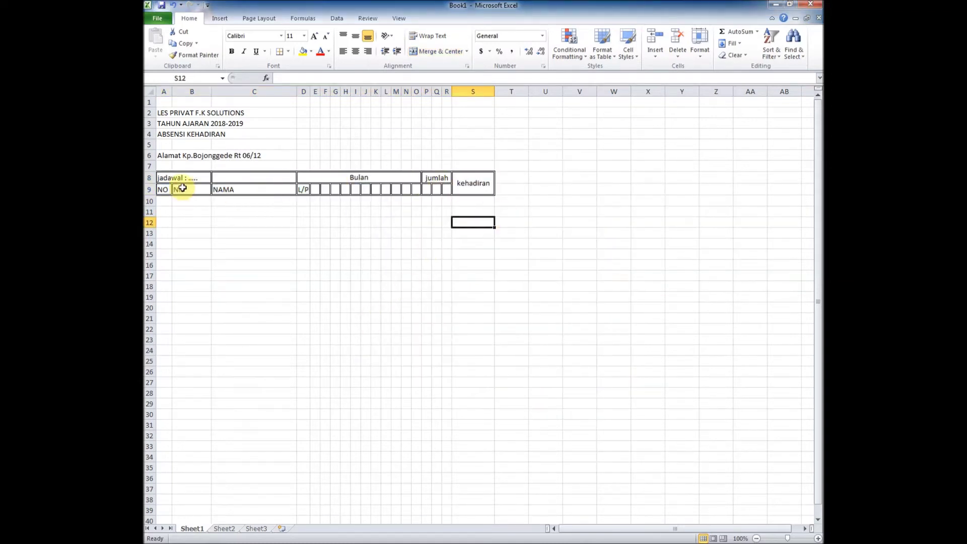
- Apply thin single-line left, right, bottom and inside borders to the table body A10:S30
click(164, 201)
drag(164, 201, 427, 184)
scroll(427, 183, up, 6)
scroll(436, 215, up, 3)
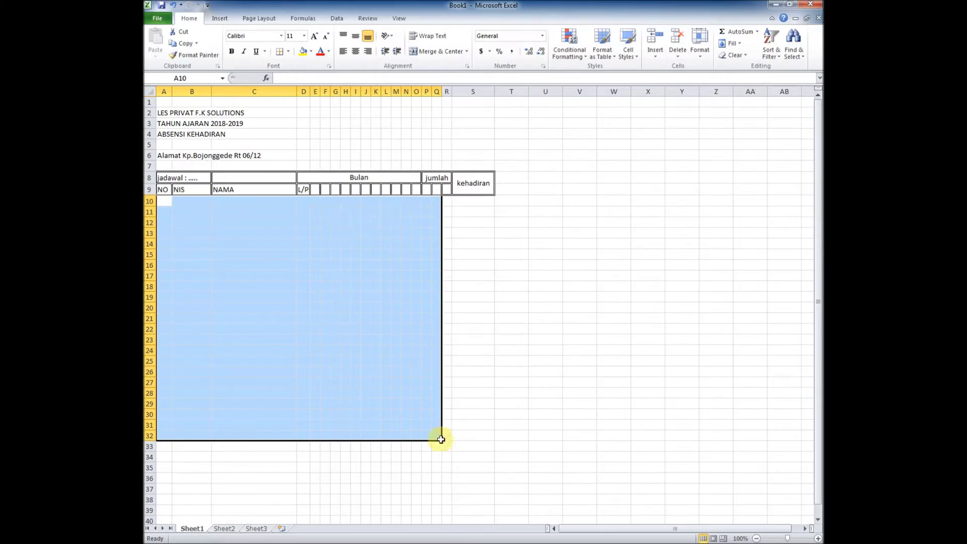
click(496, 405)
drag(164, 207, 468, 412)
click(287, 53)
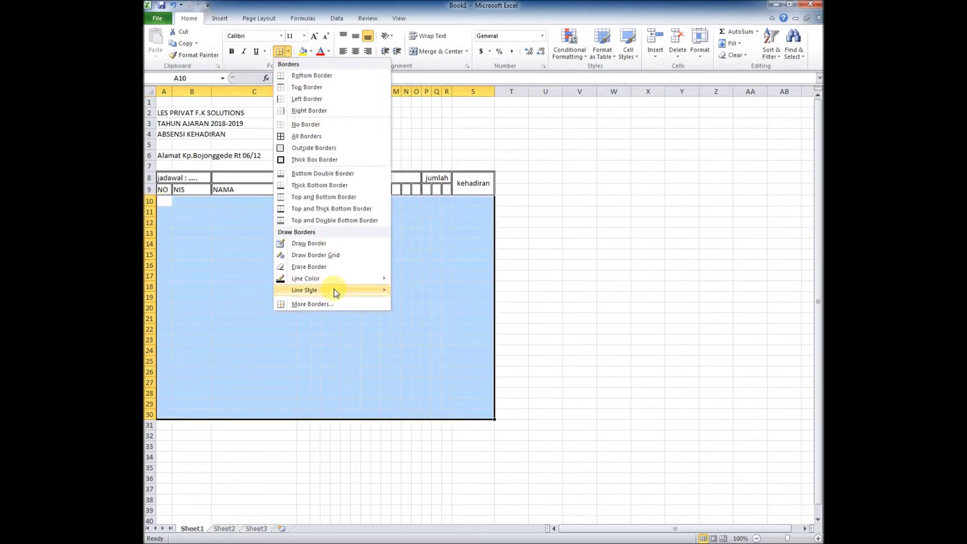
click(333, 305)
click(375, 242)
click(462, 247)
click(493, 268)
click(485, 248)
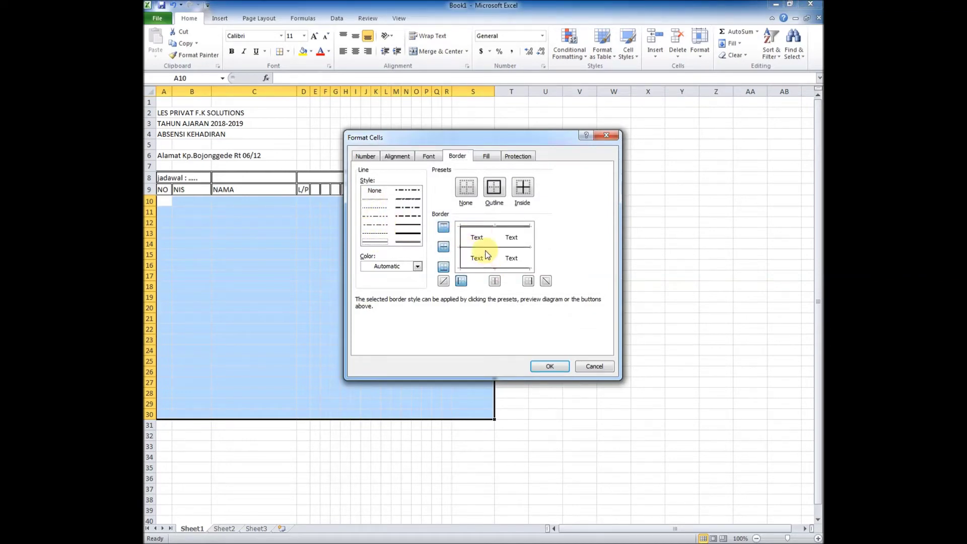
click(494, 258)
click(529, 248)
click(550, 366)
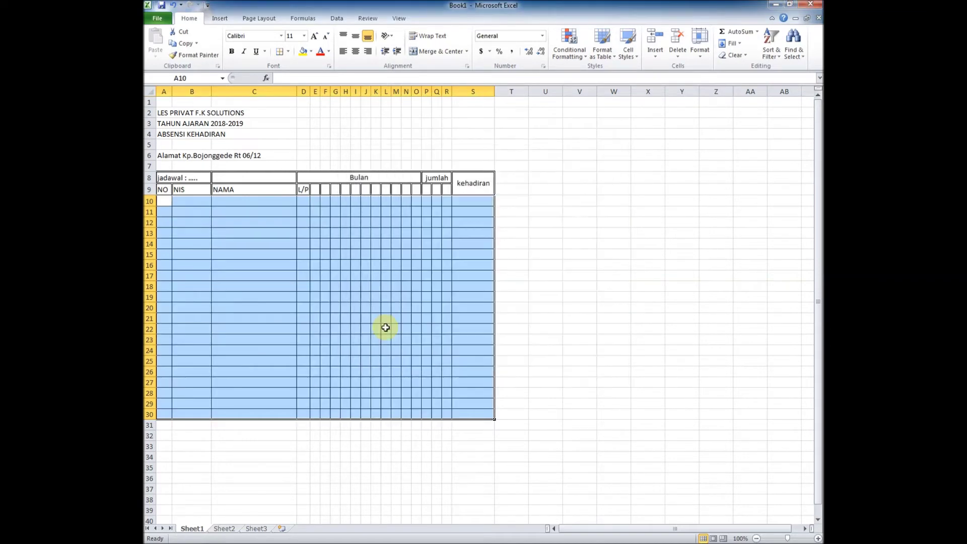
click(283, 251)
- Number the rows in the NO column from 1 to 20 in cells A10 to A29
click(161, 203)
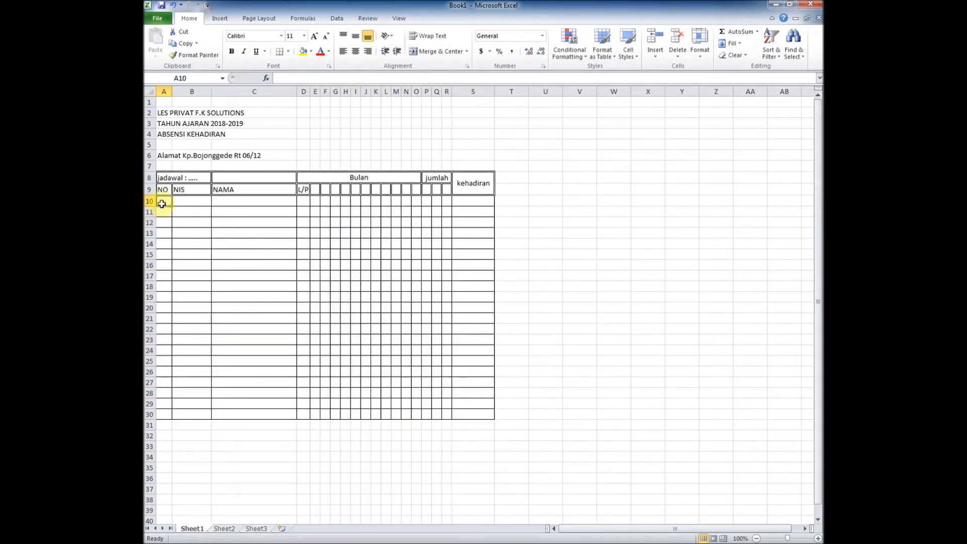
text(1)
key(Return)
text(23)
key(Return)
key(Up)
text(2)
key(Return)
text(3)
key(Return)
text(4)
key(Return)
text(5)
key(Return)
text(6 7 8 9 10 11)
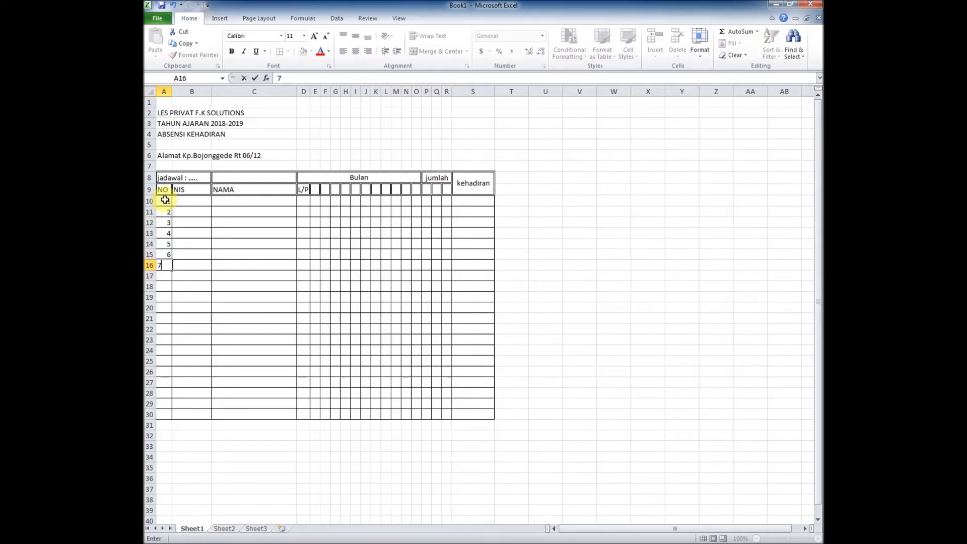
text( 12 13 14 15 1)
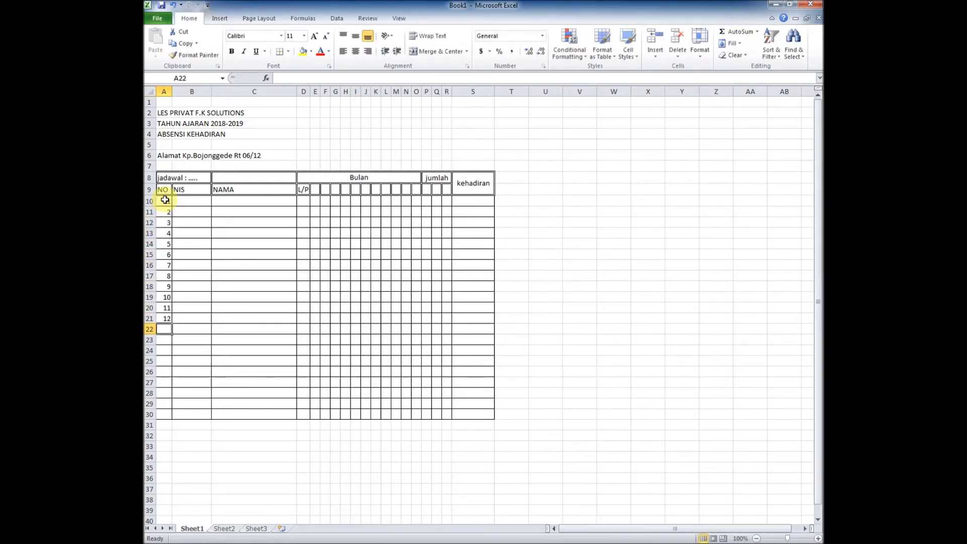
text(6 17 18 )
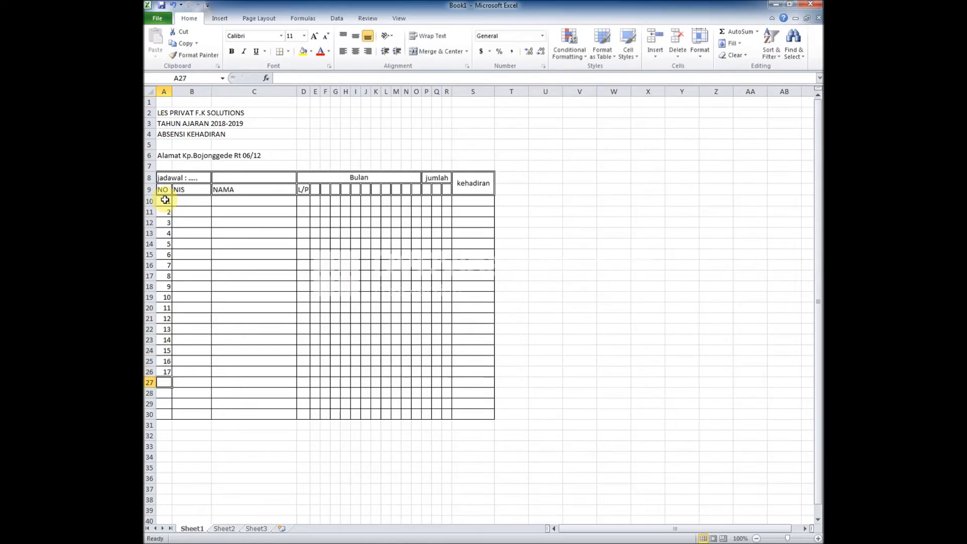
text(19)
key(Return)
text(20)
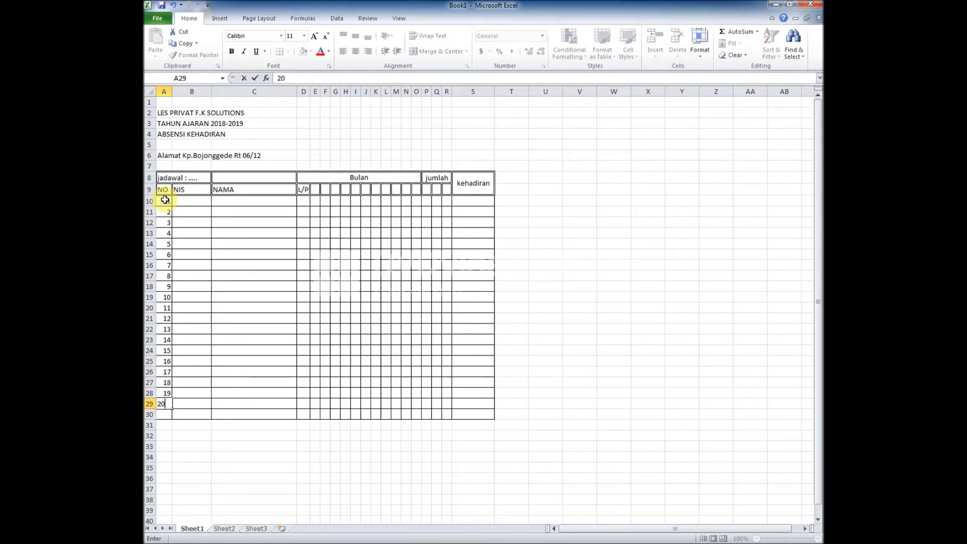
- Fill the NIS column in cells B10 to B29 with consecutive three-digit student numbers, increasing by one per row
click(187, 202)
text(11)
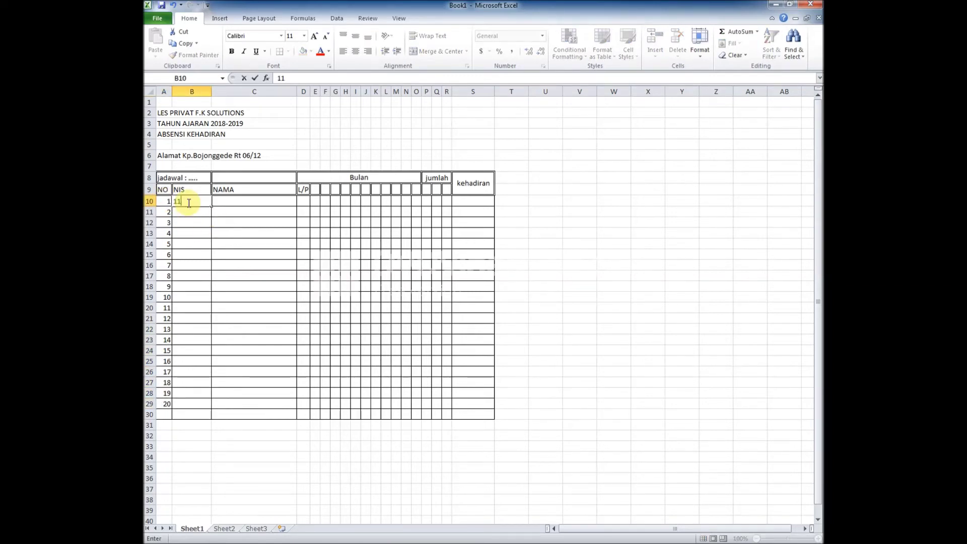
text(1)
key(Return)
text(112)
key(Return)
text(113)
key(Return)
text(114)
key(Return)
text(115)
key(Return)
text(116)
key(Return)
text(117)
key(Return)
text(118)
key(Return)
text(119)
key(Return)
text(120)
key(Return)
text(121)
key(Return)
text(122)
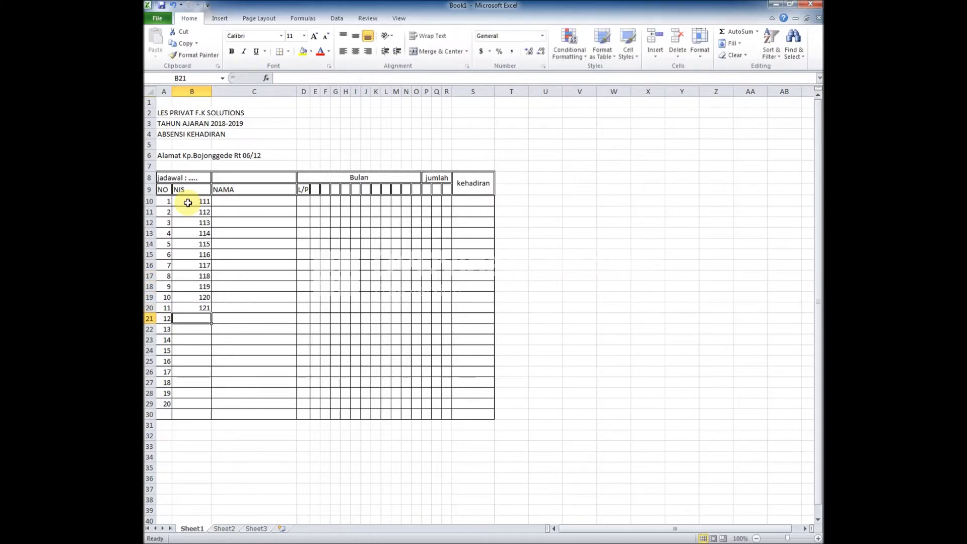
key(Return)
text(123)
key(Return)
text(124)
key(Return)
text(125)
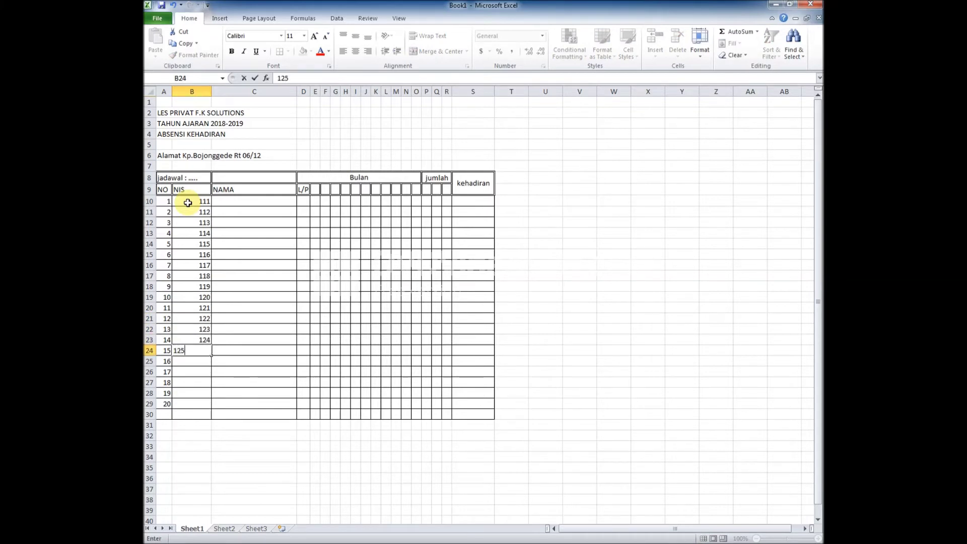
key(Return)
text(1)
key(Return)
text(127)
key(Return)
text(1)
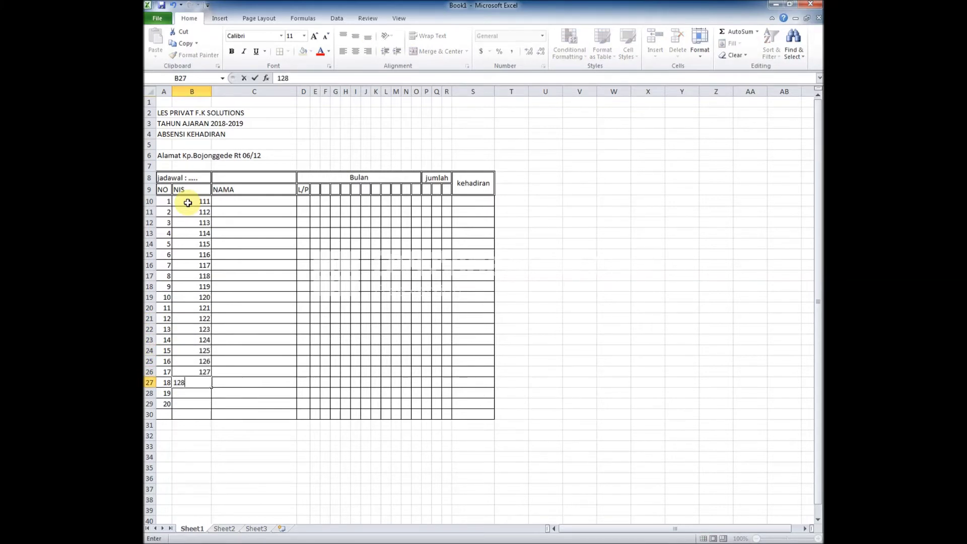
key(Return)
text(129)
key(Return)
text(1)
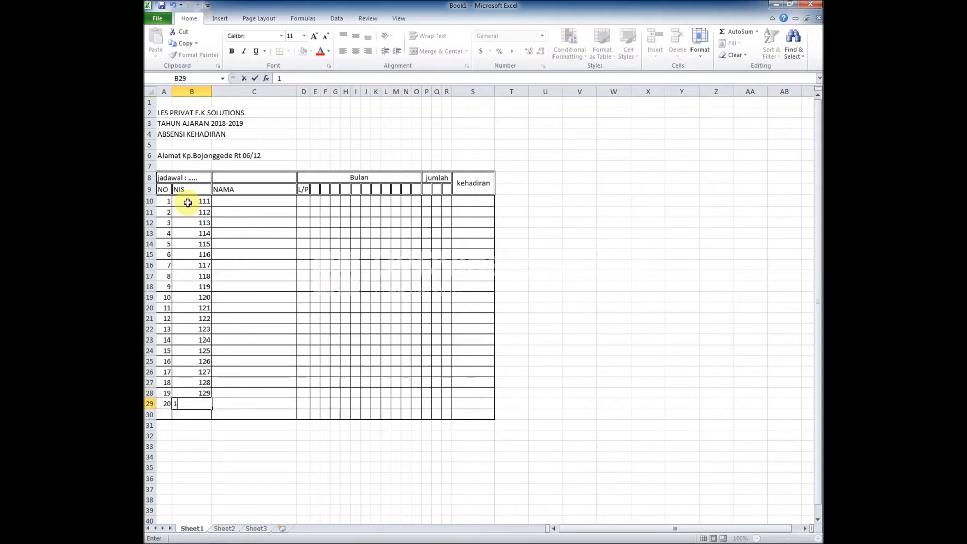
text(30)
- Fill the NAMA column in cells C10 to C29 with the twenty students' names in capitals, one per row
click(225, 201)
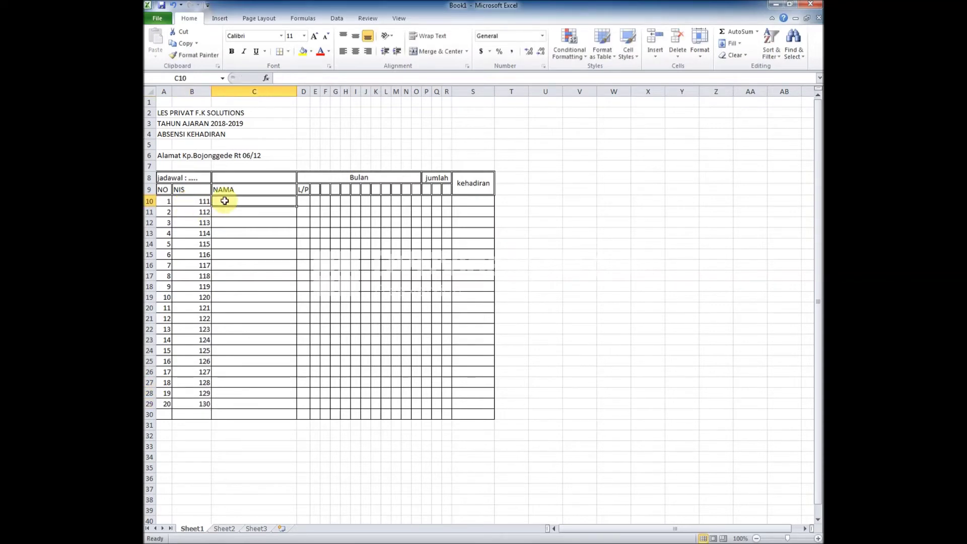
text(ra)
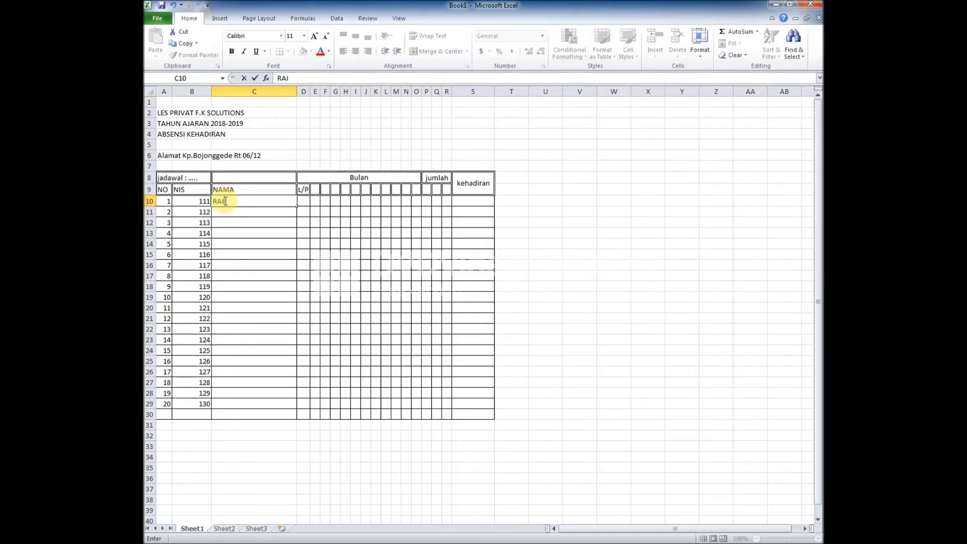
key(Return)
text(ANAISA)
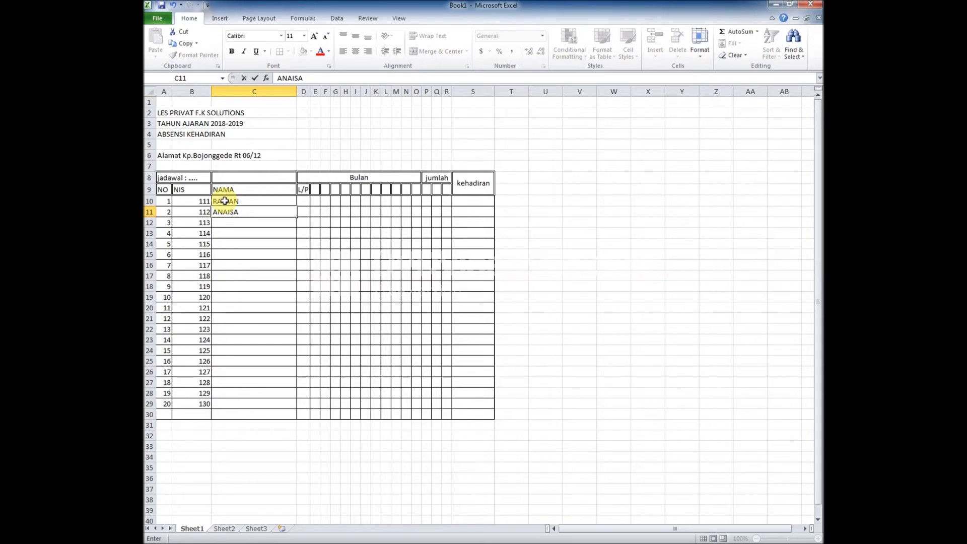
key(Return)
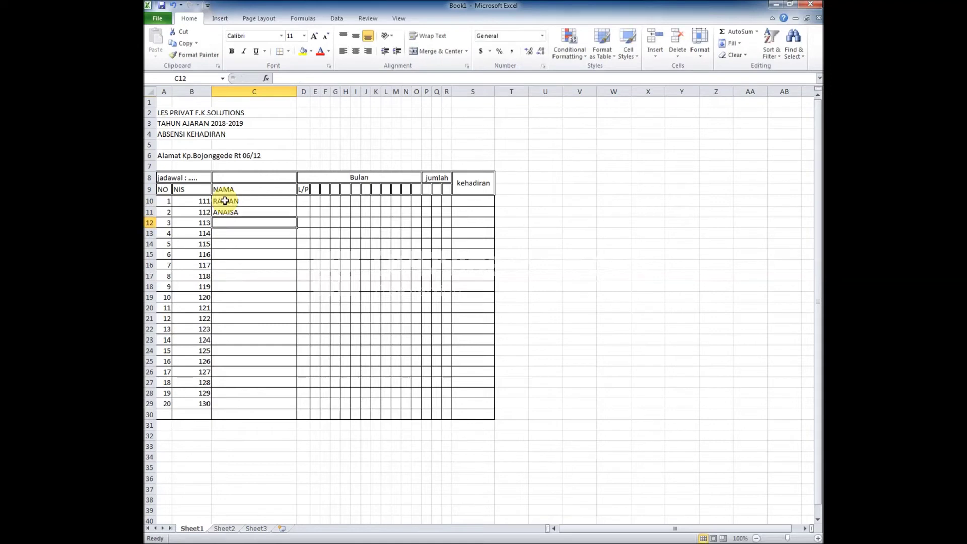
text(JOJO)
key(Return)
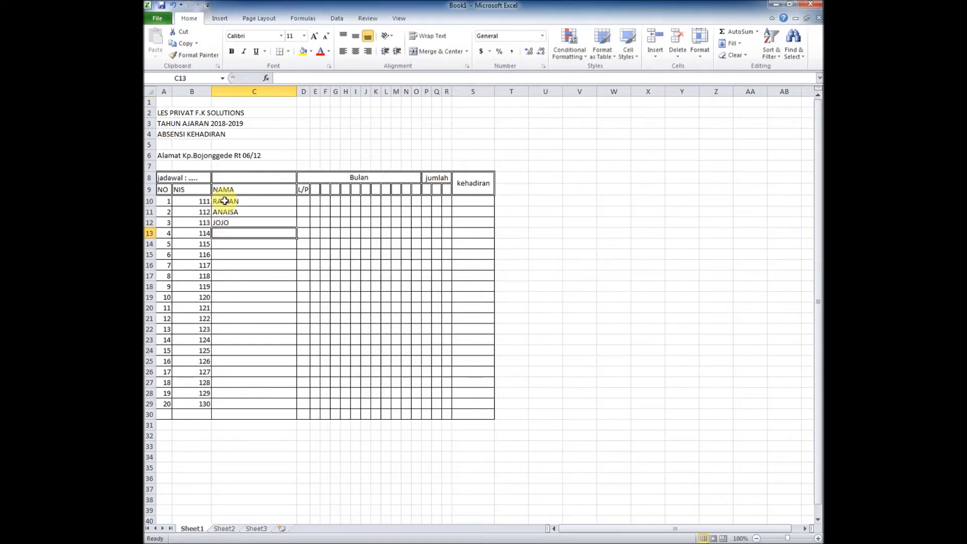
text(SILVIA)
key(Return)
text(ALDI)
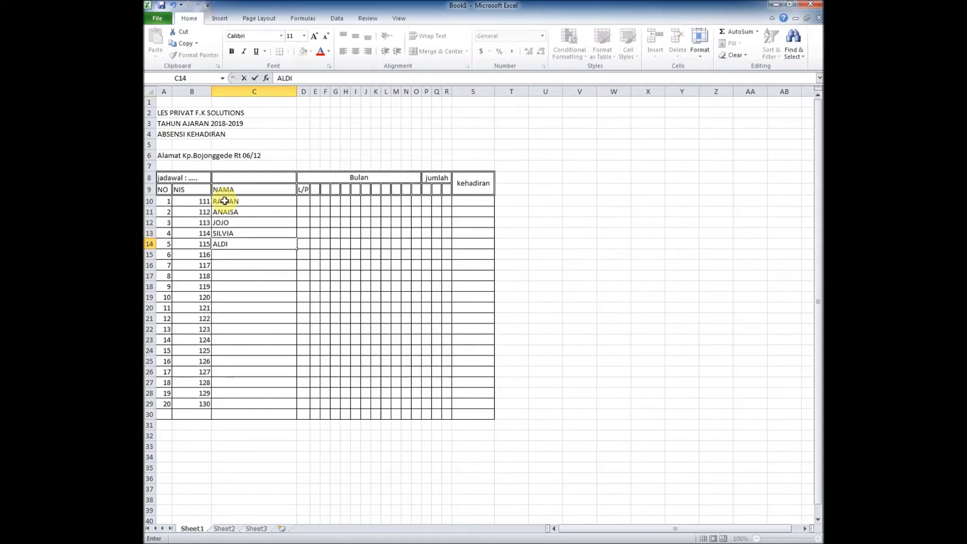
key(Return)
text(ERNA)
key(Return)
text(AMANI)
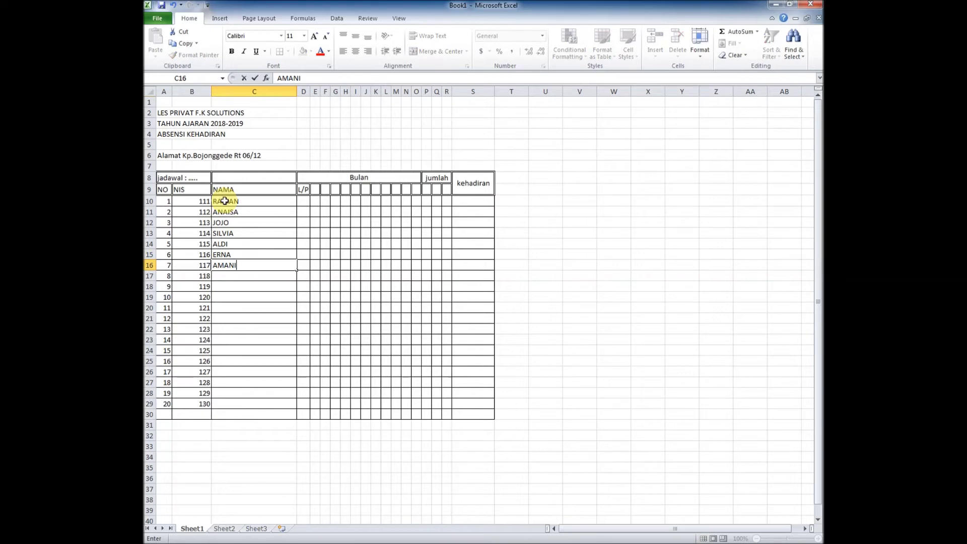
key(Return)
text(JESIKA)
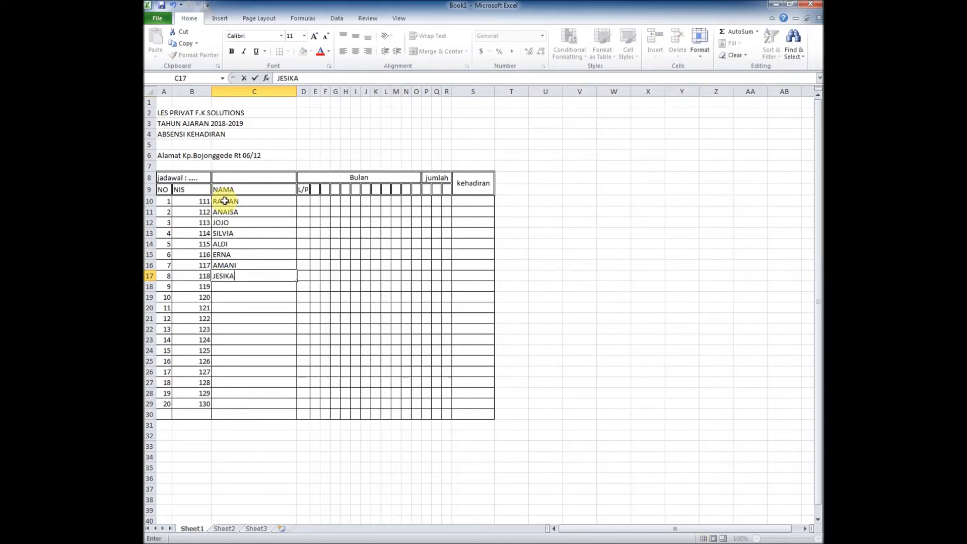
key(Return)
text(SU)
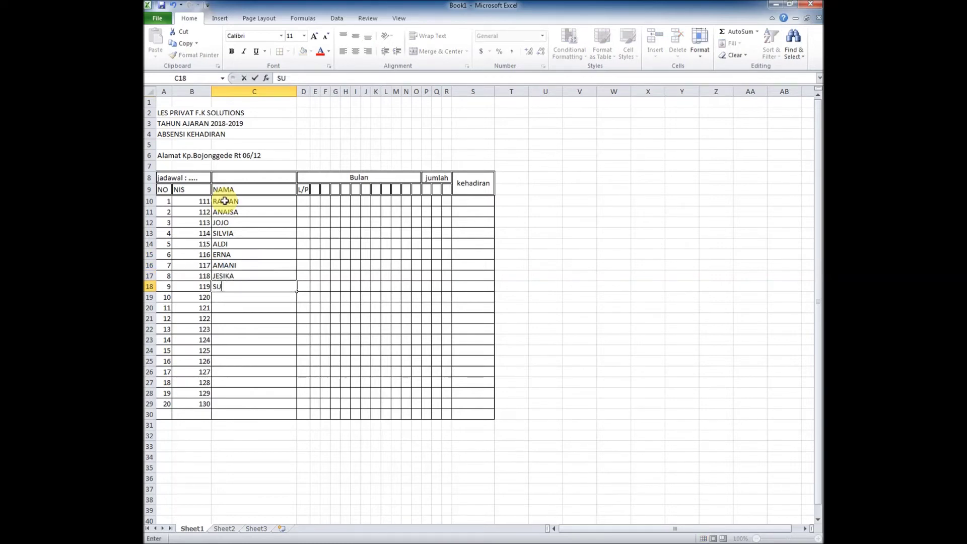
text(GENG)
key(Return)
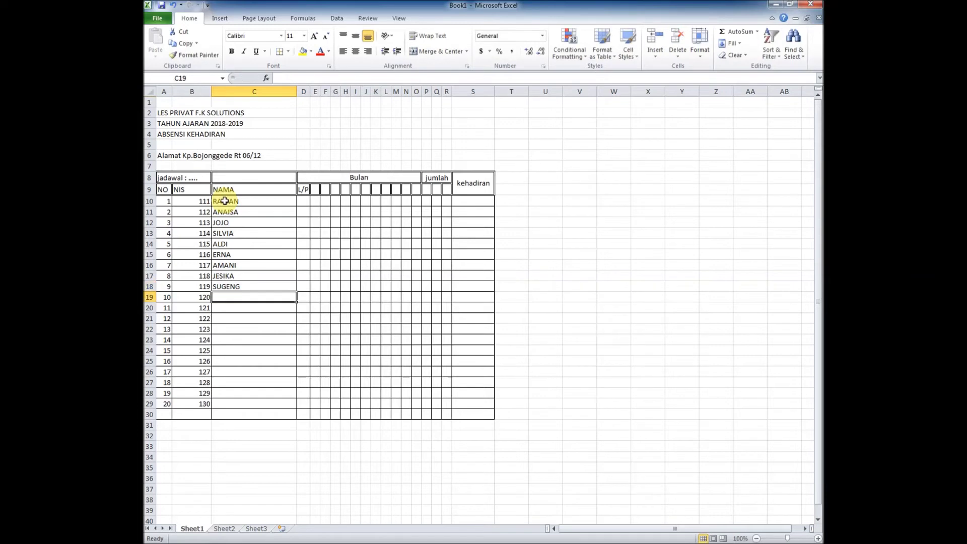
text(DIDIN)
key(Return)
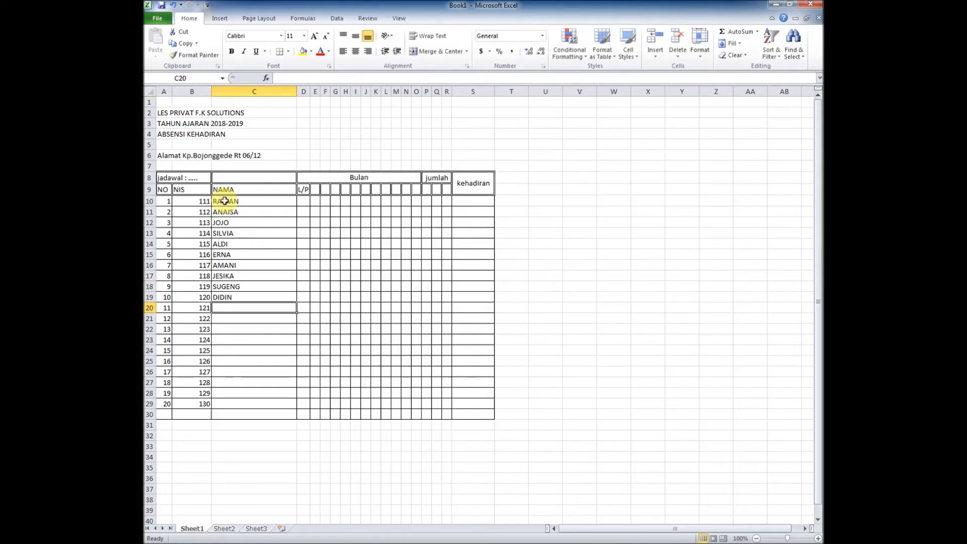
text(SILVA)
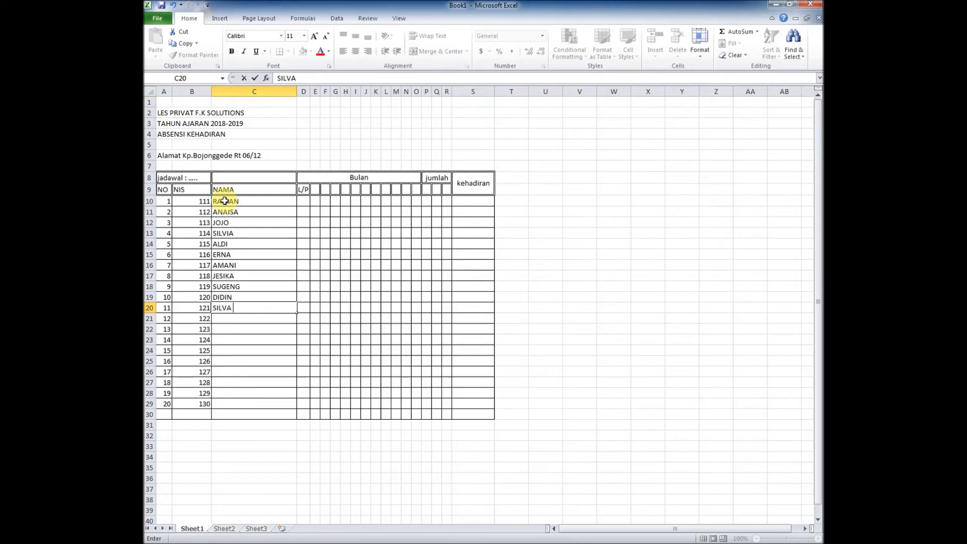
key(Return)
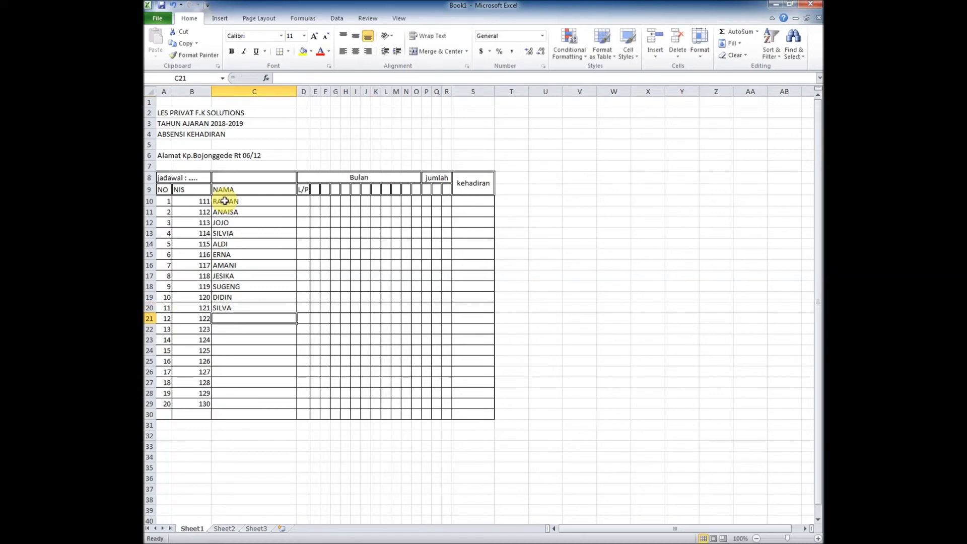
text(KRESNA)
key(Return)
text(MIT)
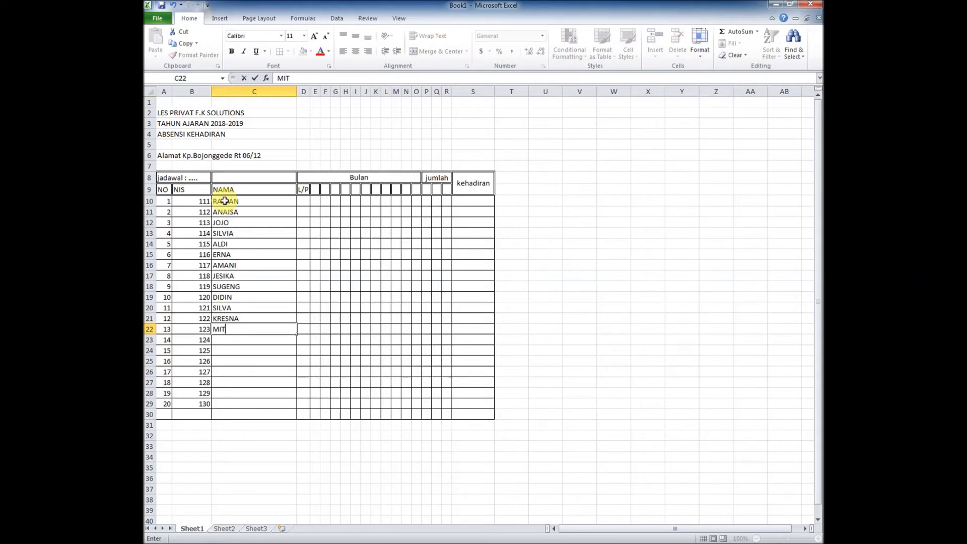
key(Return)
text(WANA)
key(Return)
text(HAYA)
key(Return)
text(SINTI)
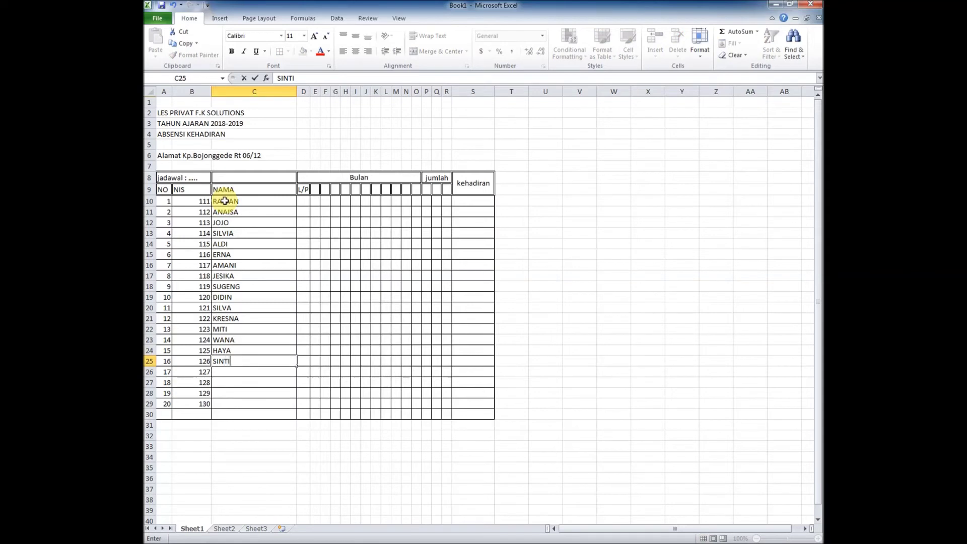
key(Return)
text(RENO)
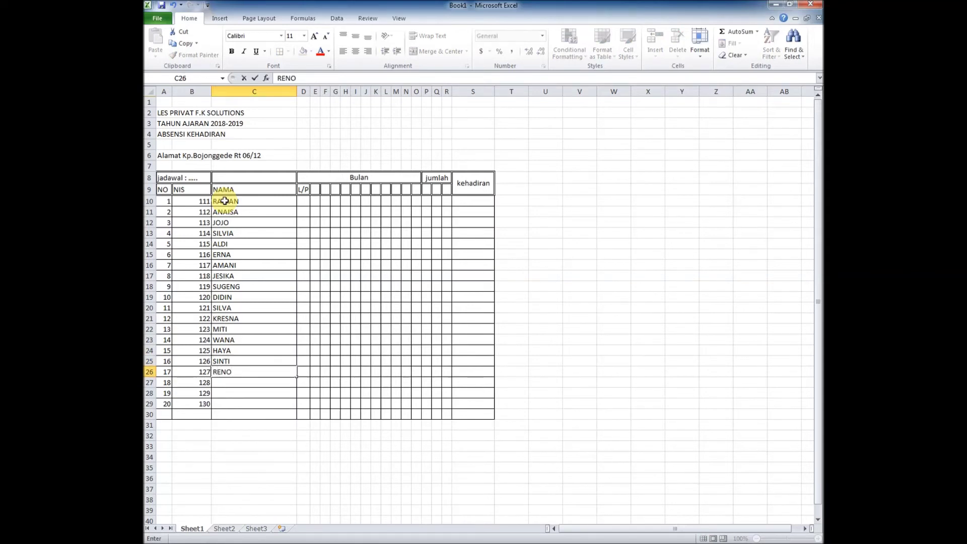
key(Return)
text(BUDI)
key(Return)
text(AGUNG)
key(Return)
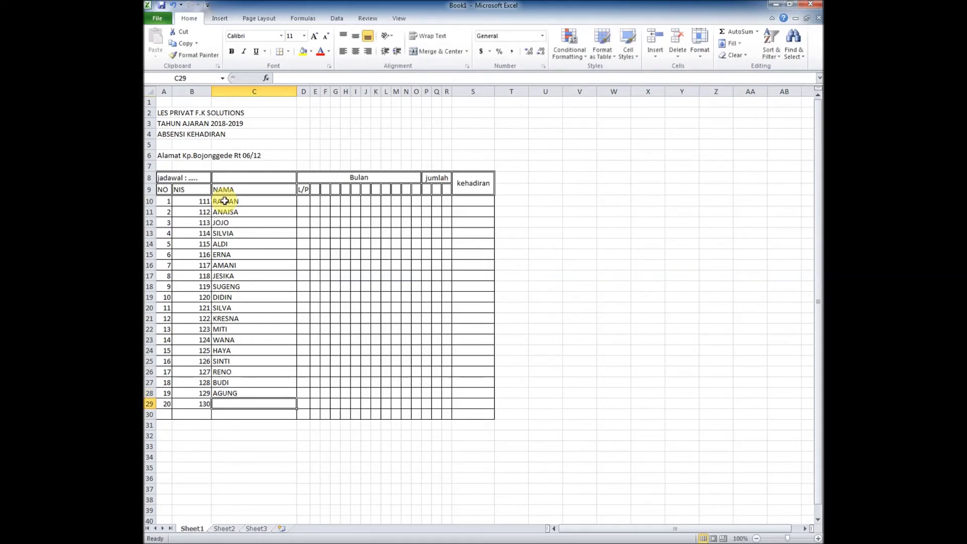
text(SASTRI)
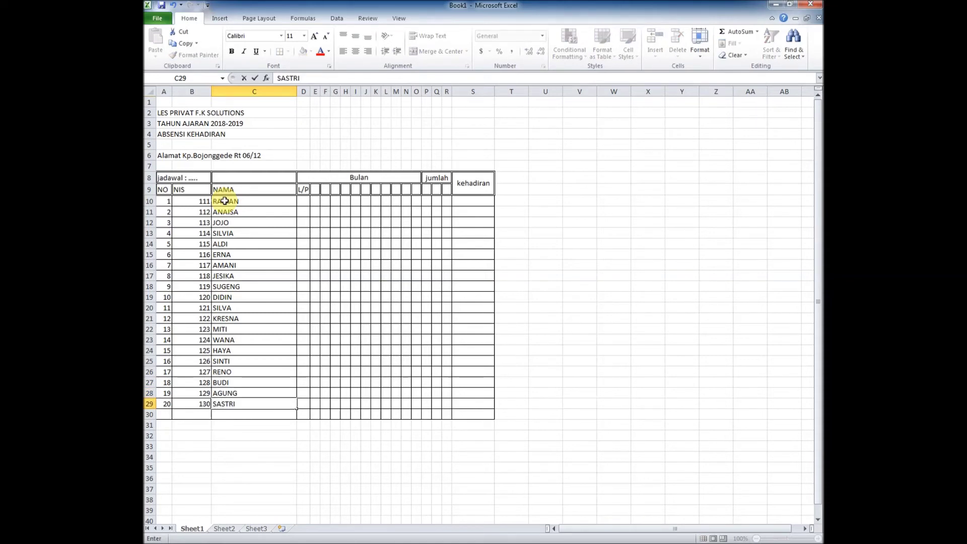
click(304, 203)
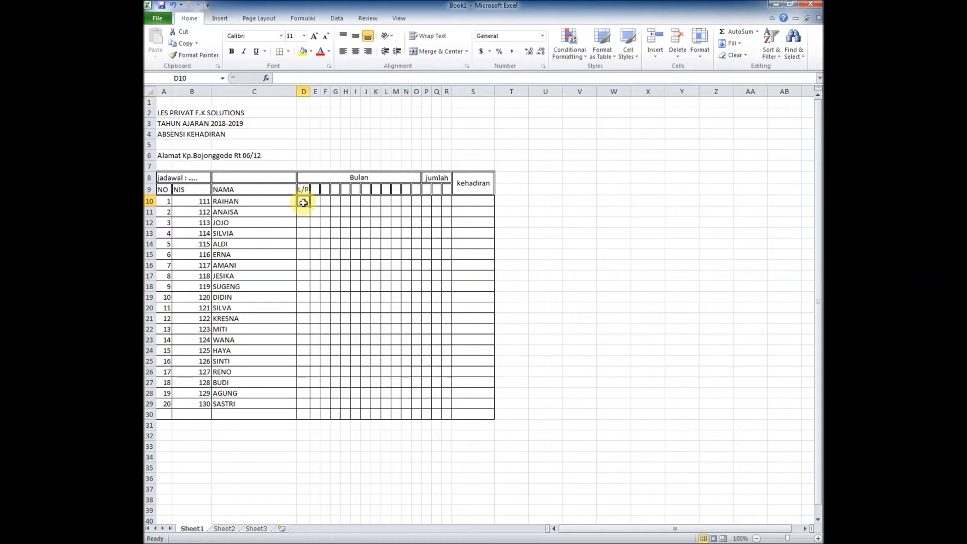
text(L/P)
key(Return)
key(Up)
- Change the merged month header in D8 to "Bulan : .........."
click(385, 180)
double_click(382, 180)
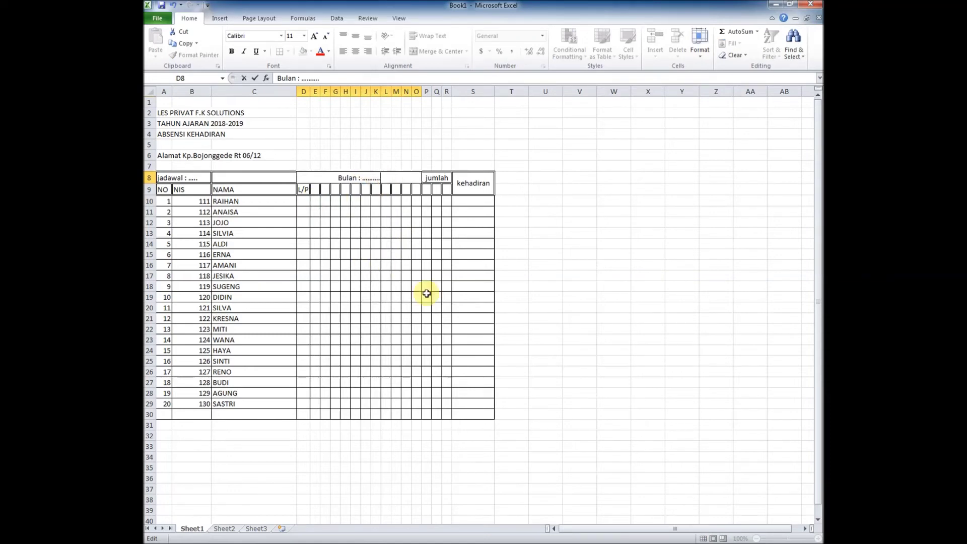
click(579, 233)
- Vertically middle-align the title block A2:S6 and try to merge and center it as one cell
drag(163, 111, 476, 160)
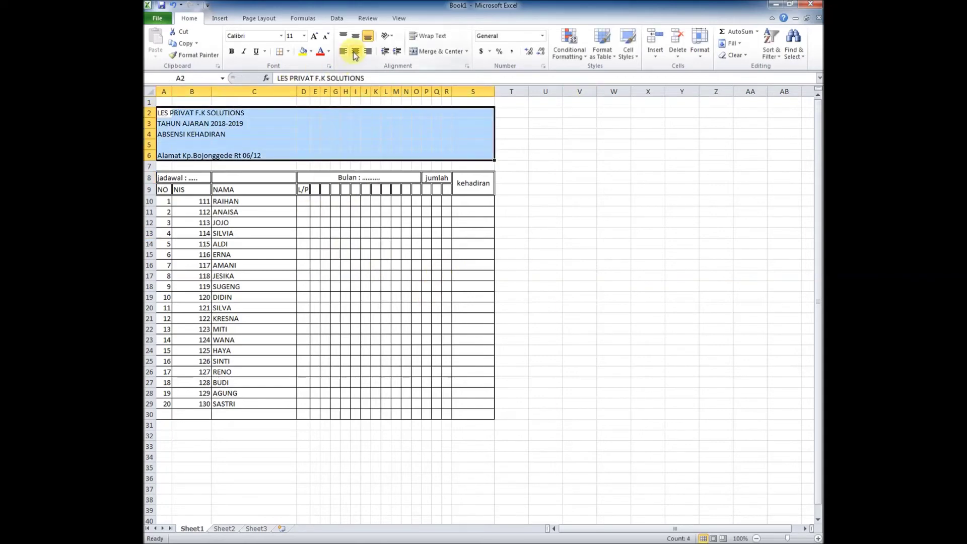
click(440, 53)
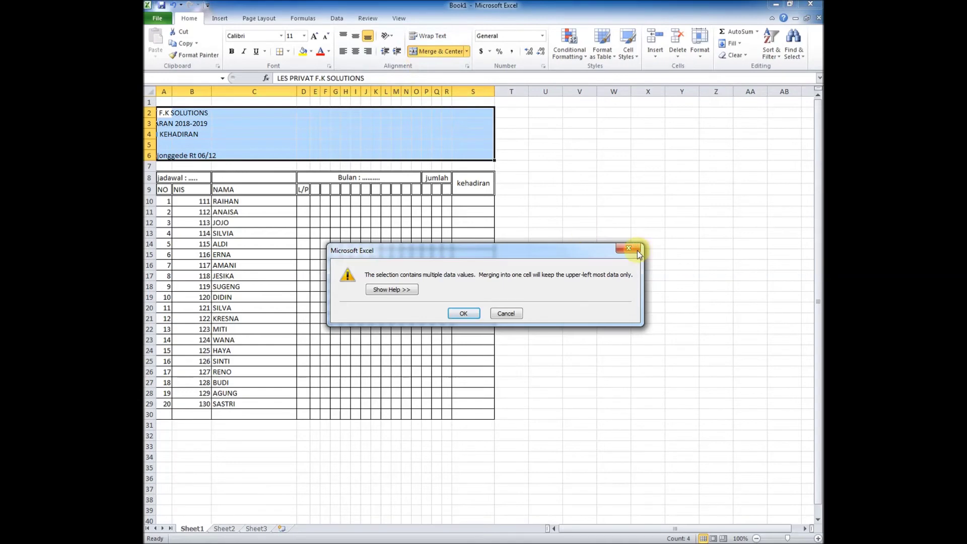
click(628, 248)
click(356, 51)
click(356, 51)
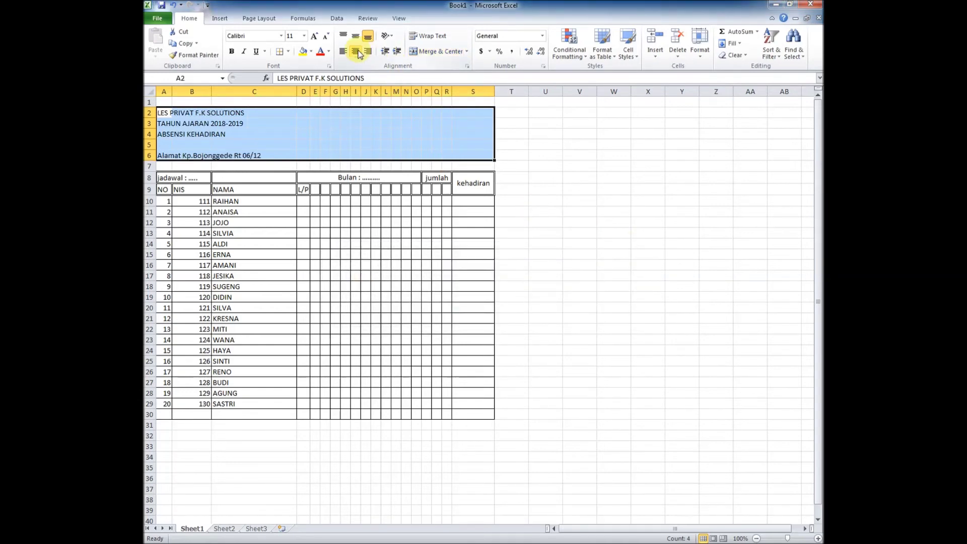
click(355, 37)
click(440, 52)
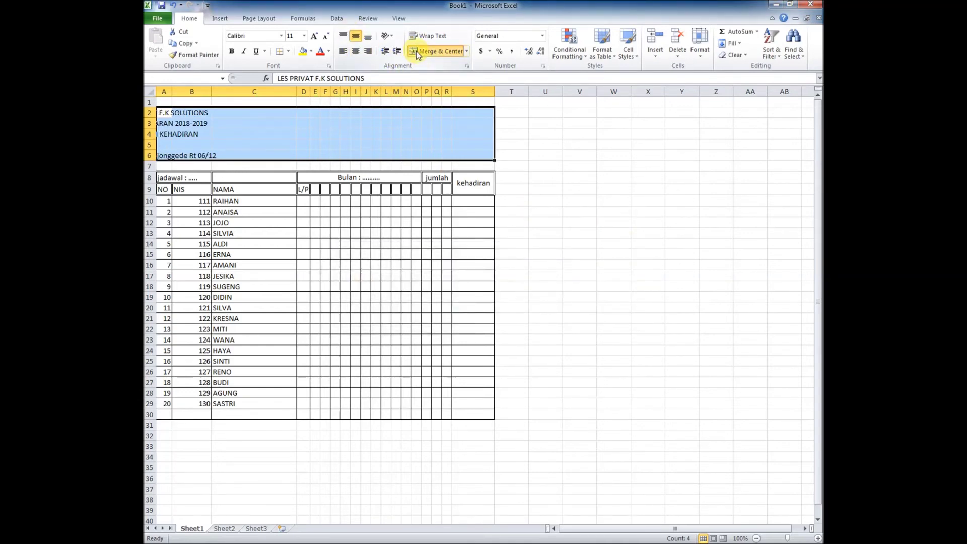
click(626, 250)
- Merge and center each title line separately across columns A to S in rows 2, 3, 4 and 6
drag(161, 112, 491, 113)
click(429, 51)
drag(161, 123, 483, 123)
click(414, 53)
drag(163, 134, 483, 134)
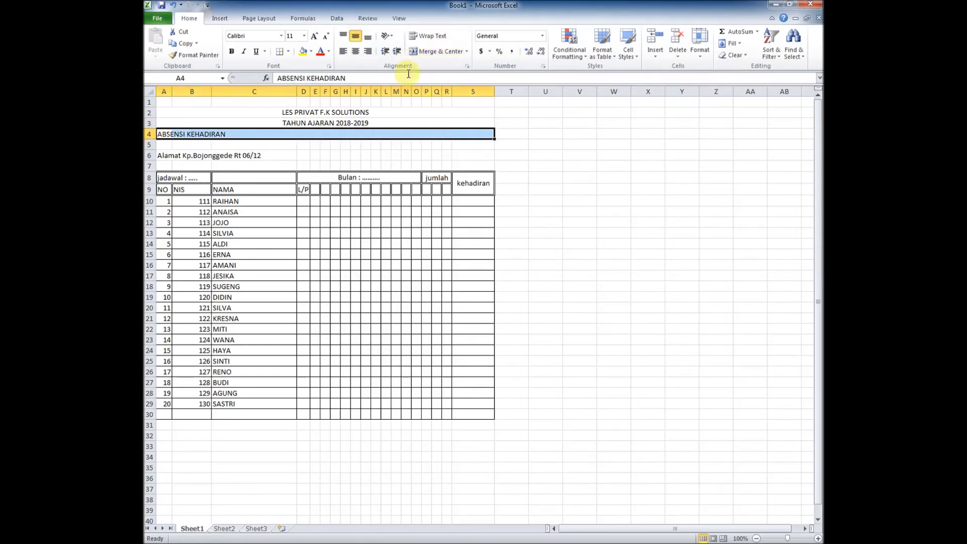
click(421, 52)
drag(161, 155, 471, 157)
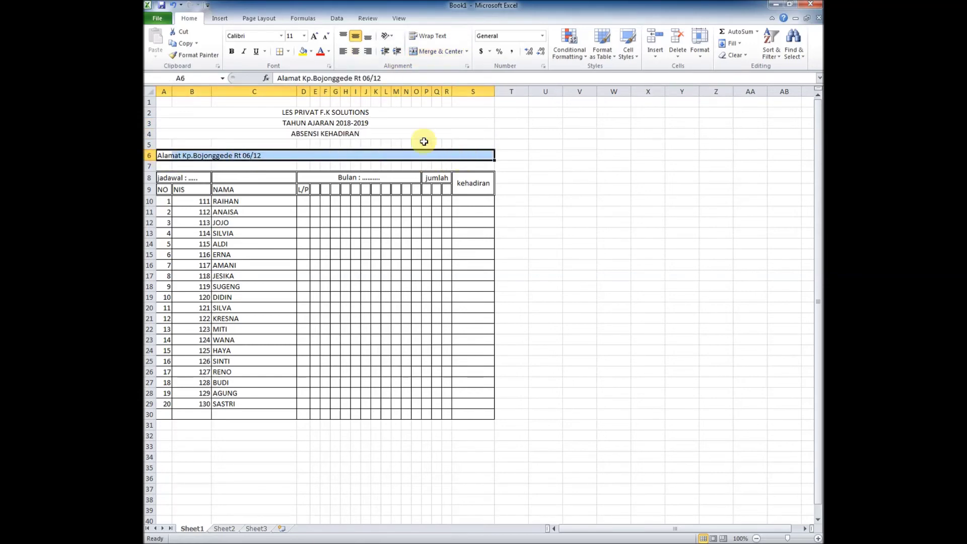
click(415, 51)
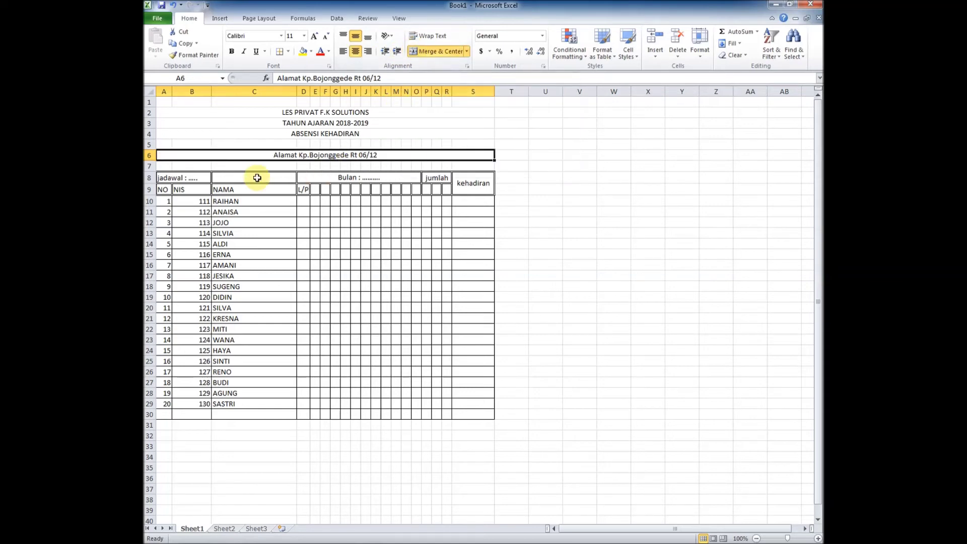
click(408, 132)
click(408, 152)
click(405, 124)
click(406, 144)
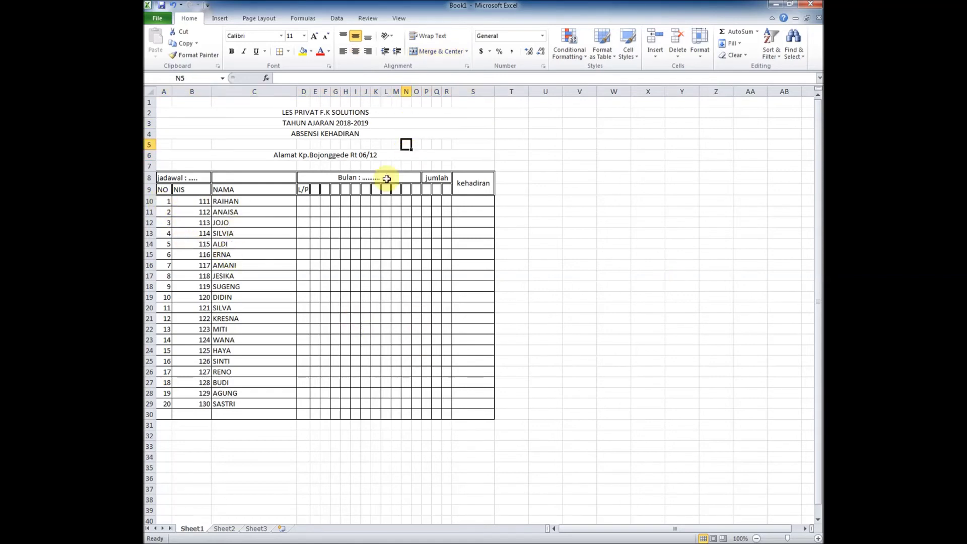
- Fill the table header cells B8:S9 with standard orange
drag(180, 179, 479, 180)
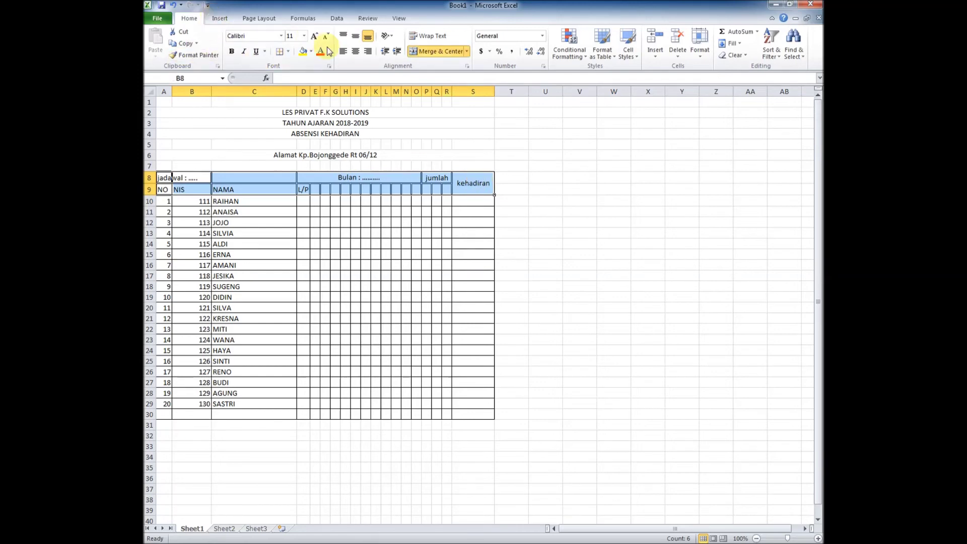
click(310, 53)
click(322, 130)
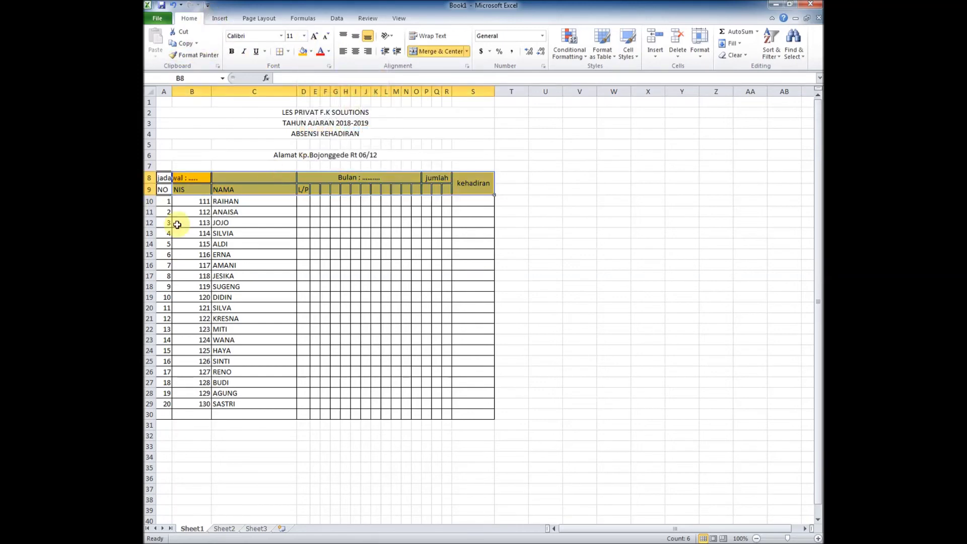
- Fill the student name cells C10:C29 with standard light green
drag(233, 202, 252, 404)
click(311, 51)
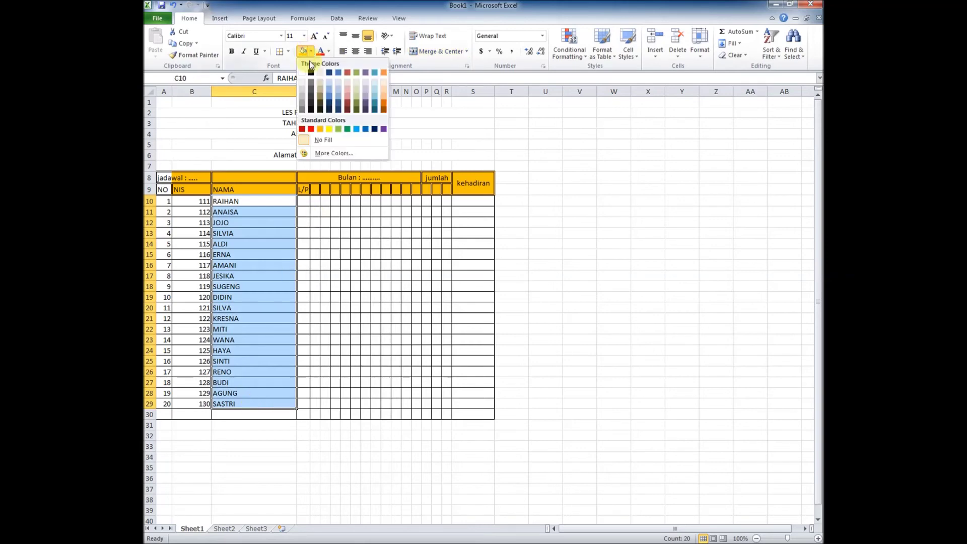
click(338, 129)
- Center the NIS numbers in B10:B29 horizontally and fill those cells with standard light blue
drag(204, 201, 205, 396)
click(355, 52)
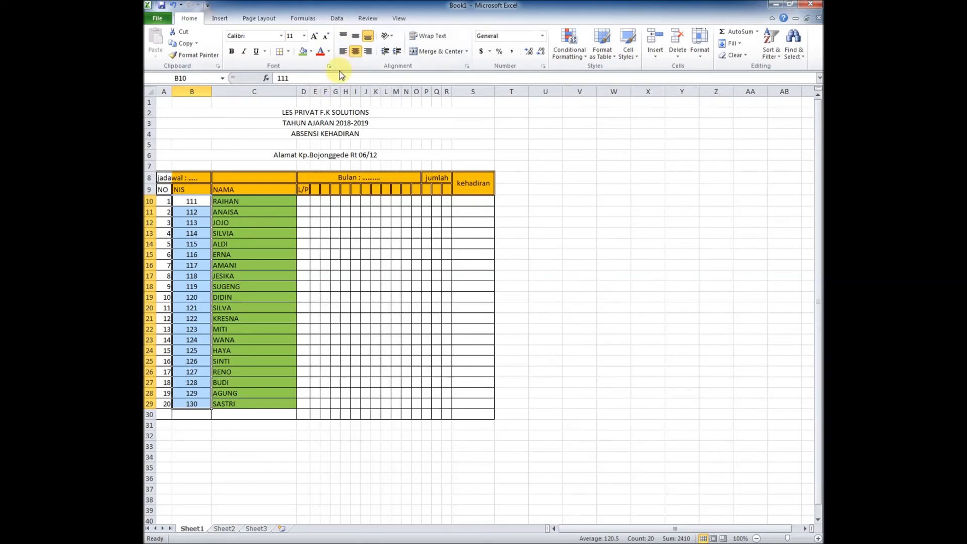
click(312, 52)
click(355, 129)
- Center the row numbers in A10:A29 horizontally
drag(166, 201, 166, 405)
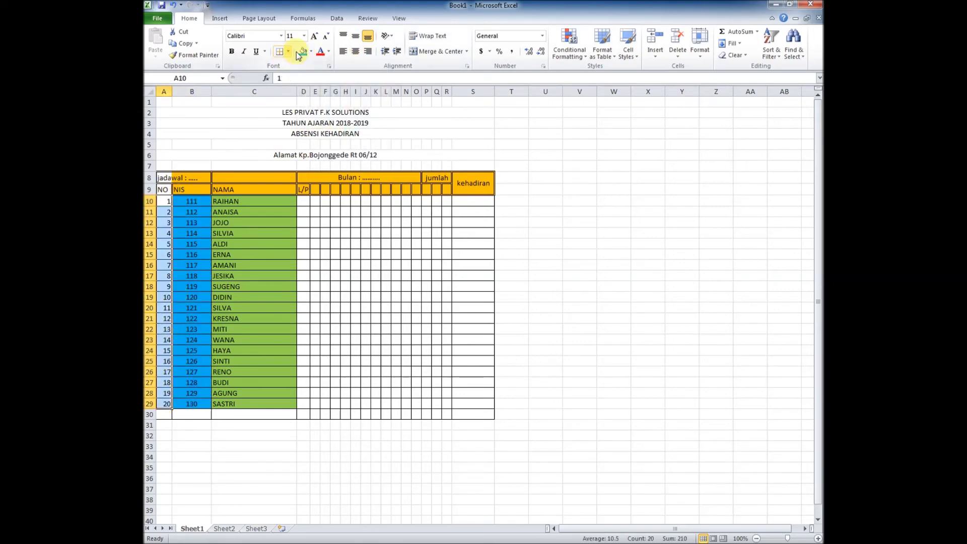
click(362, 52)
- Correct the schedule label in A8 to read "jadwal : ....."
click(171, 179)
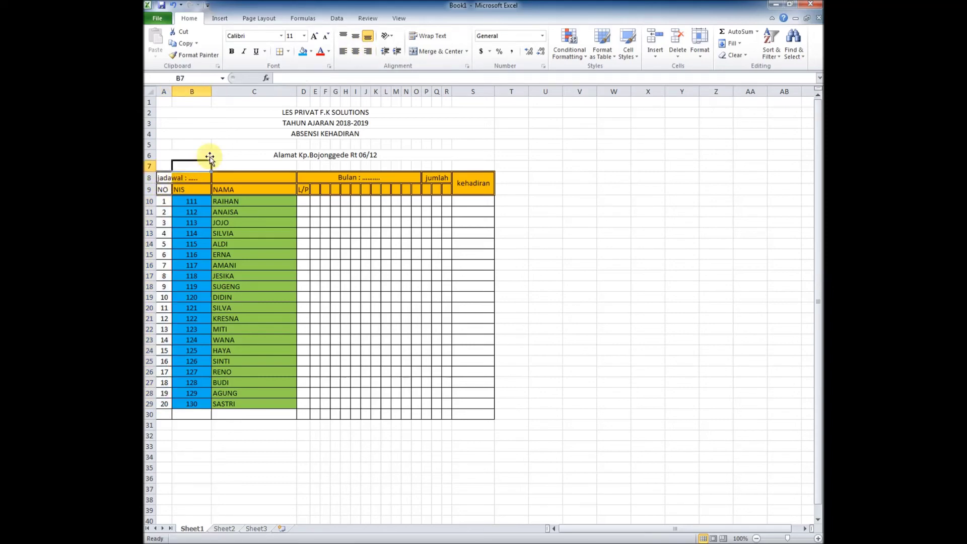
click(171, 155)
double_click(168, 179)
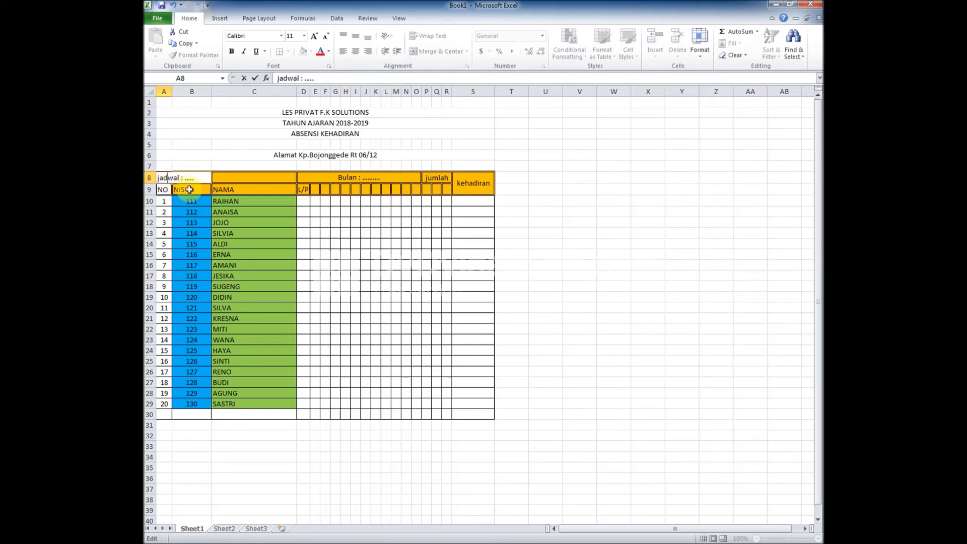
- Merge and center the NAMA header across C8:C9 and align it vertically to the middle
click(241, 181)
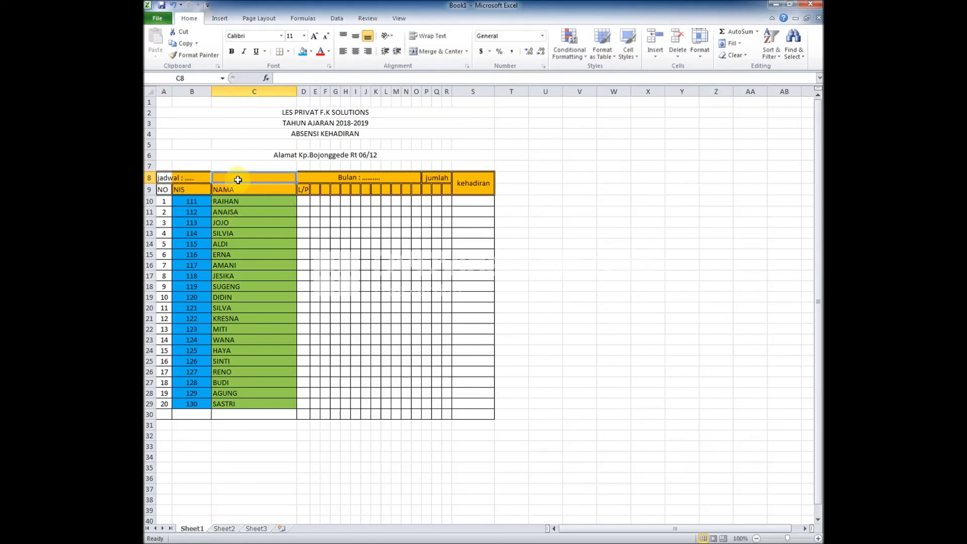
drag(238, 180, 240, 191)
click(438, 51)
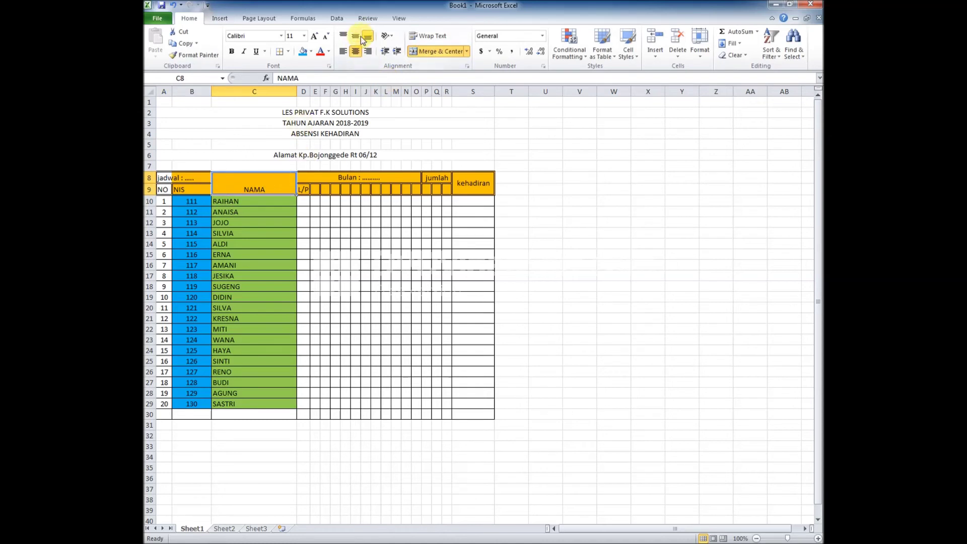
click(603, 155)
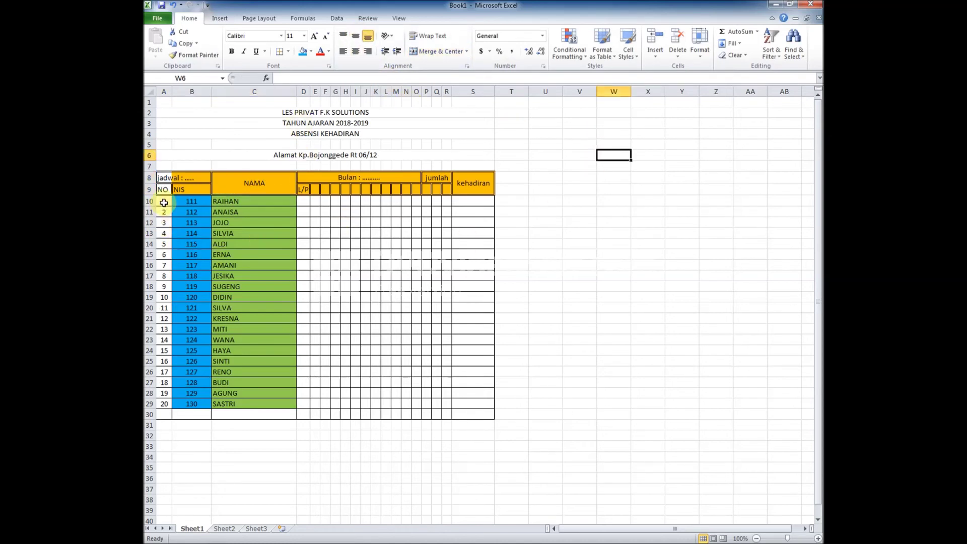
- Fill the schedule label cells A8:B8 with pale blue
drag(165, 184, 166, 404)
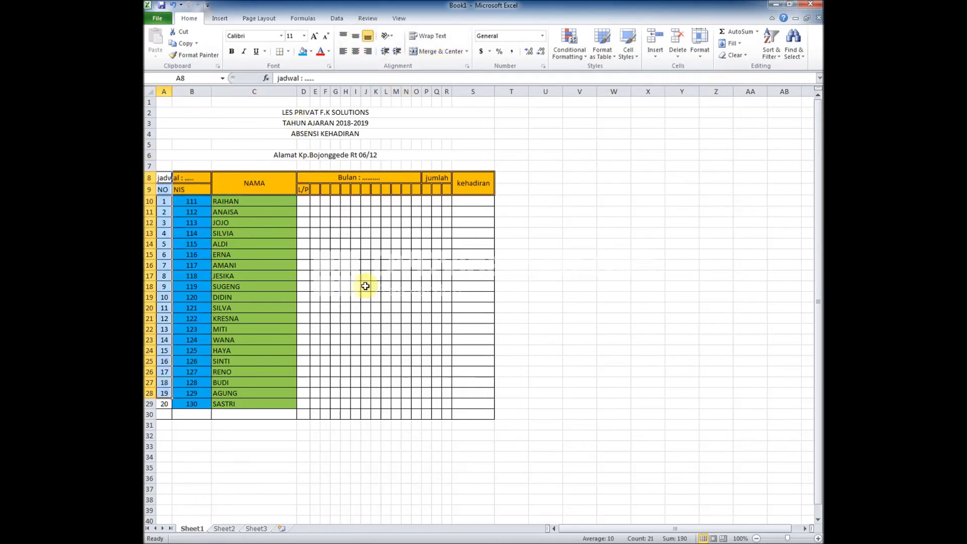
click(366, 286)
drag(164, 176, 200, 178)
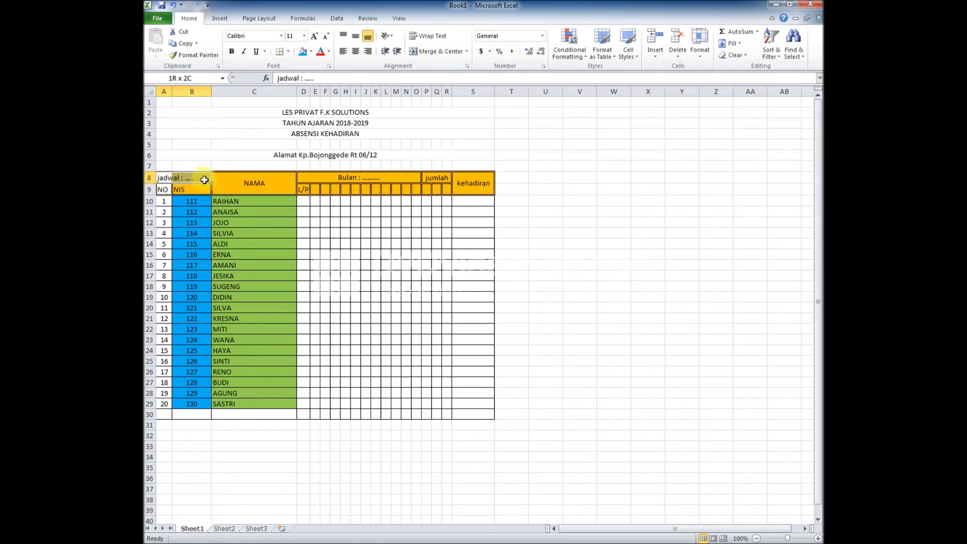
click(310, 52)
click(355, 129)
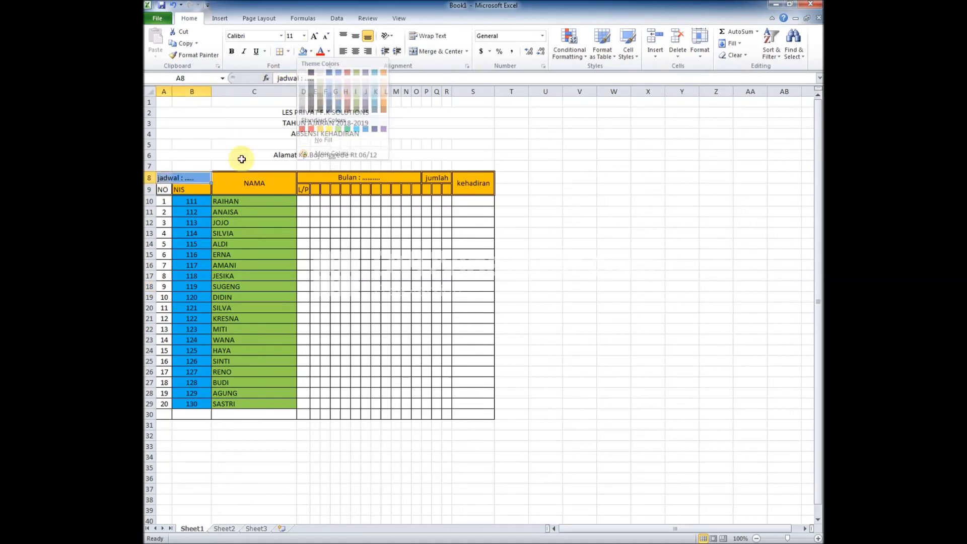
- Fill the NO header and row number cells A9:A29 with standard red
drag(162, 190, 164, 201)
drag(159, 382, 164, 404)
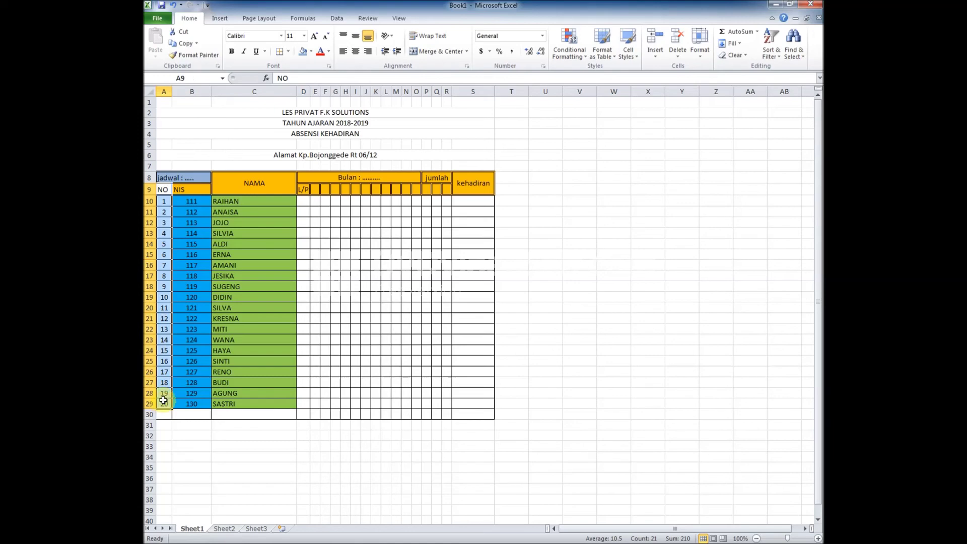
click(311, 53)
click(309, 132)
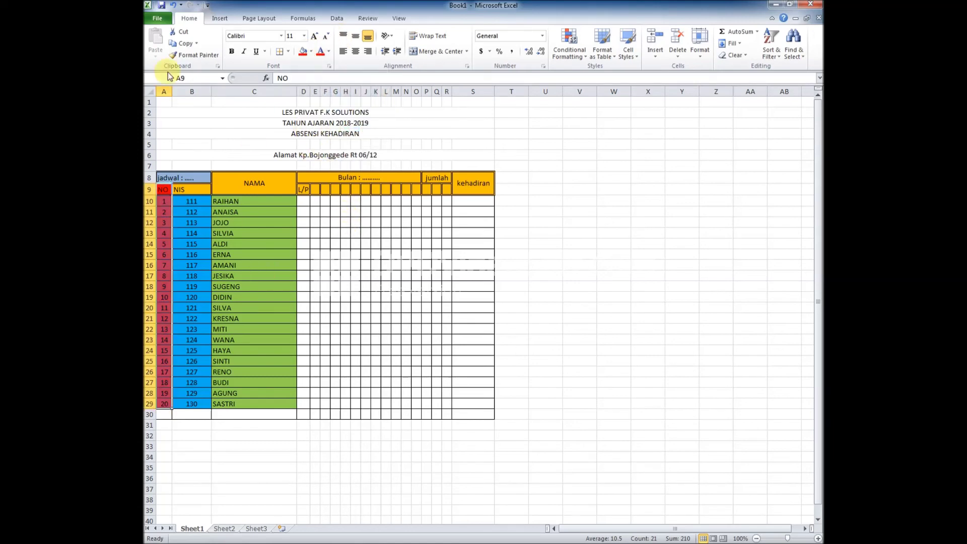
- Enlarge the sheet to 145% and review the whole attendance table from the titles down to row 30
ctrl+scroll(343, 295, up, 3)
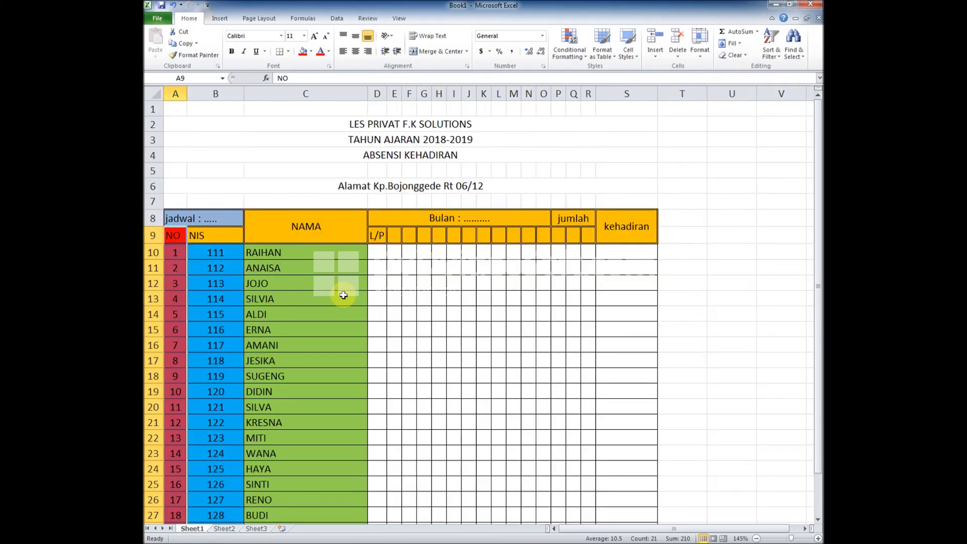
scroll(343, 296, down, 3)
scroll(343, 295, down, 1)
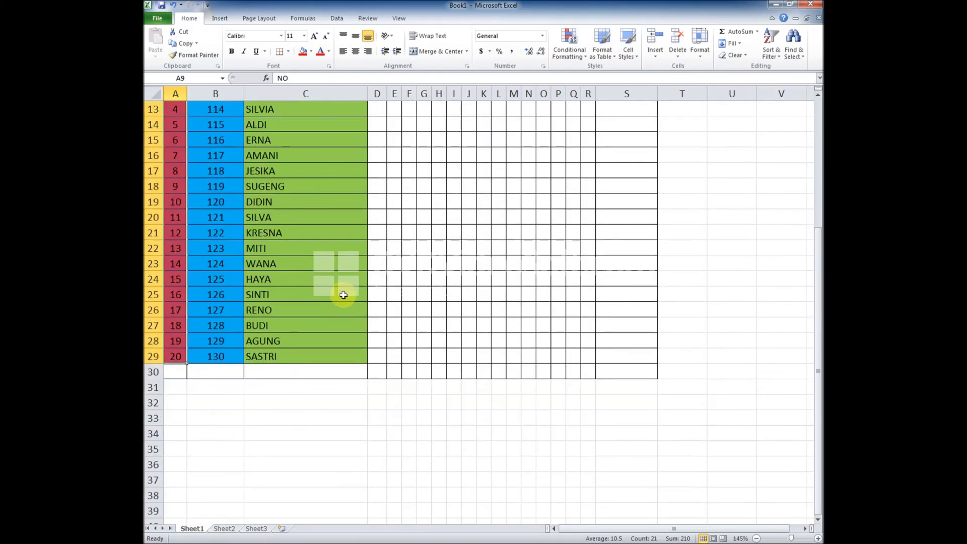
scroll(343, 295, up, 4)
scroll(284, 281, down, 2)
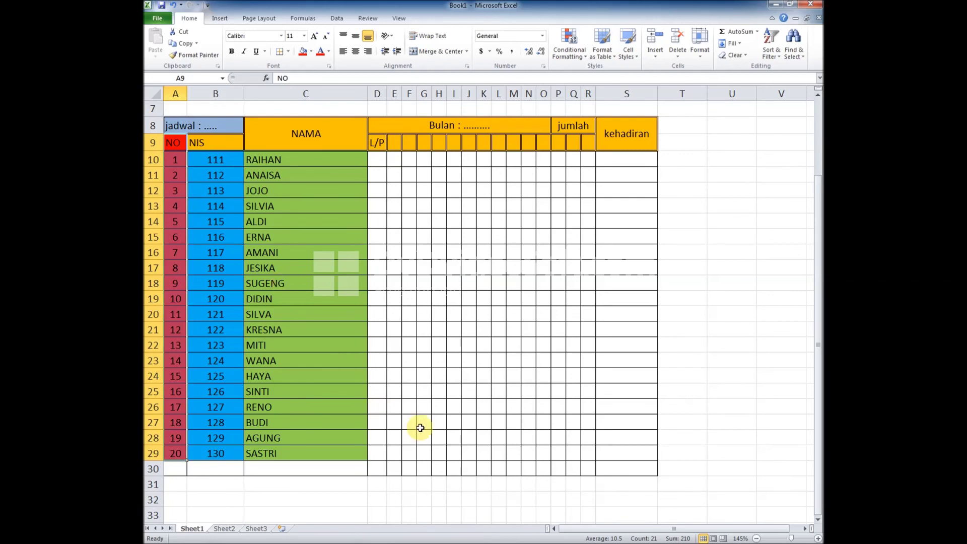
scroll(420, 427, down, 2)
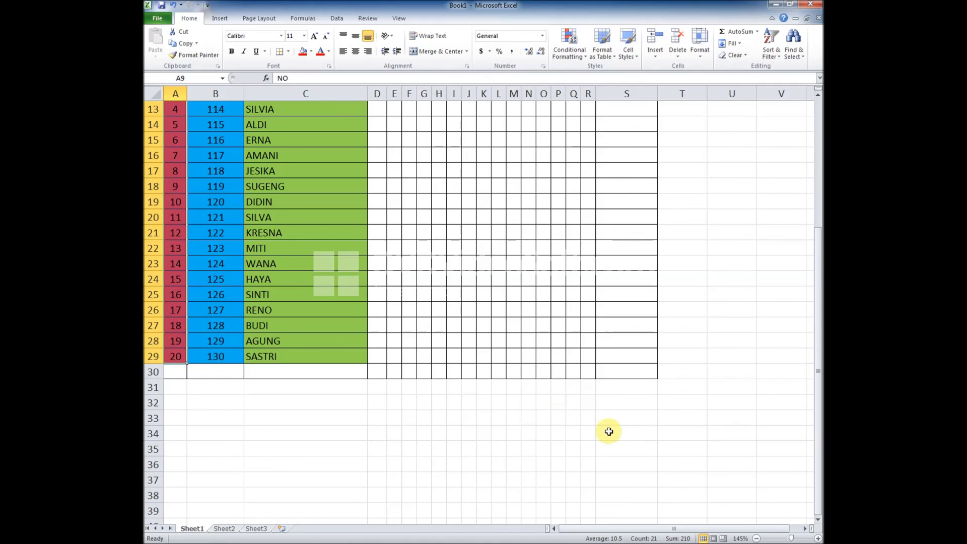
scroll(609, 450, up, 4)
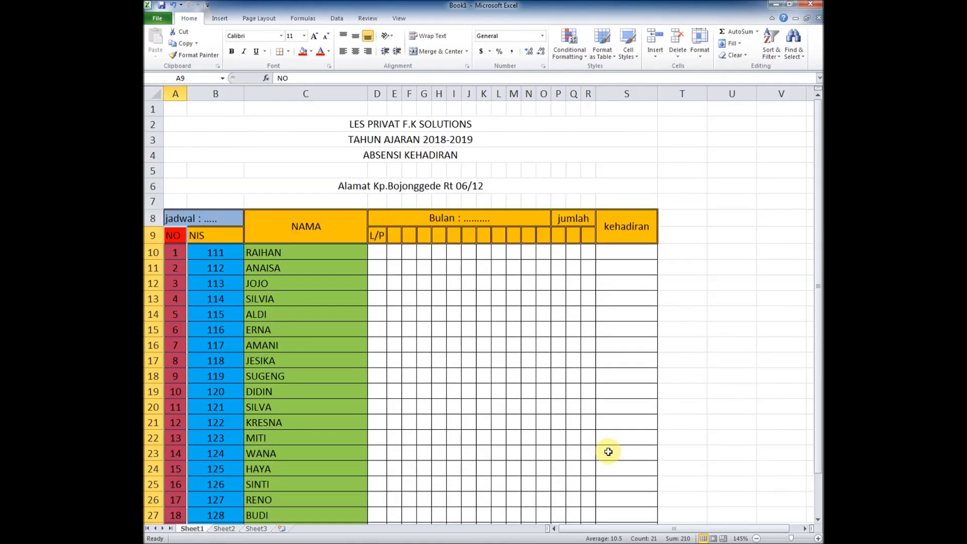
- Set the font of the title and address lines in rows 2 to 6 to Showcard Gothic
drag(371, 126, 403, 187)
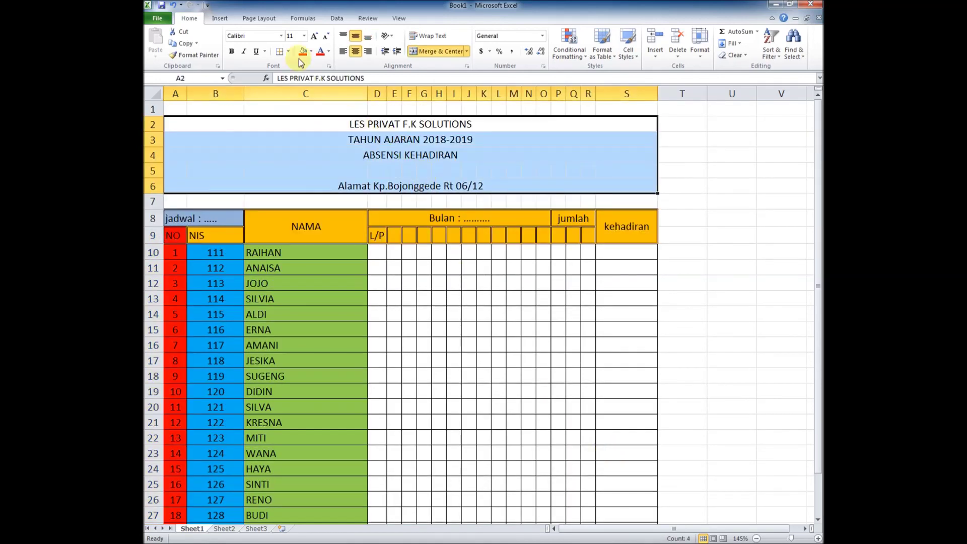
click(281, 36)
scroll(272, 242, down, 15)
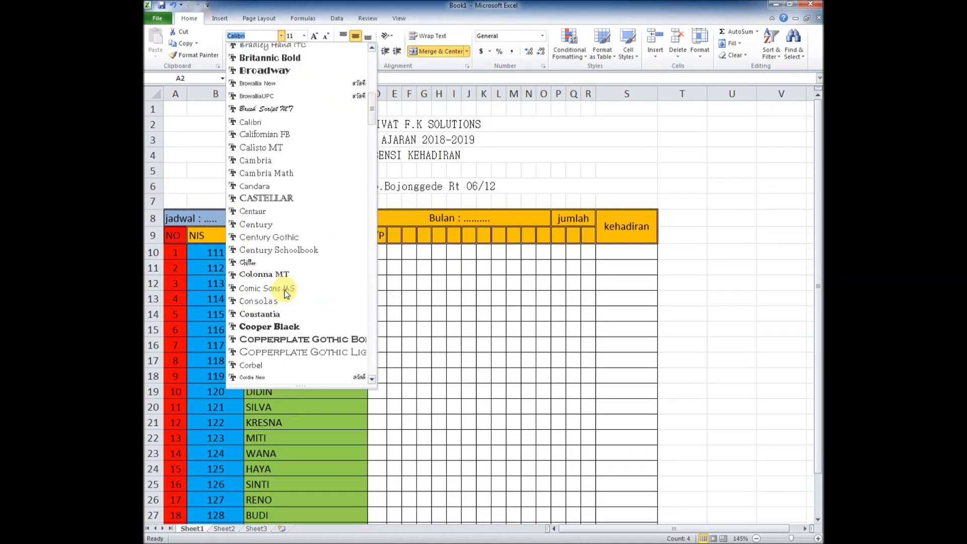
scroll(286, 294, down, 15)
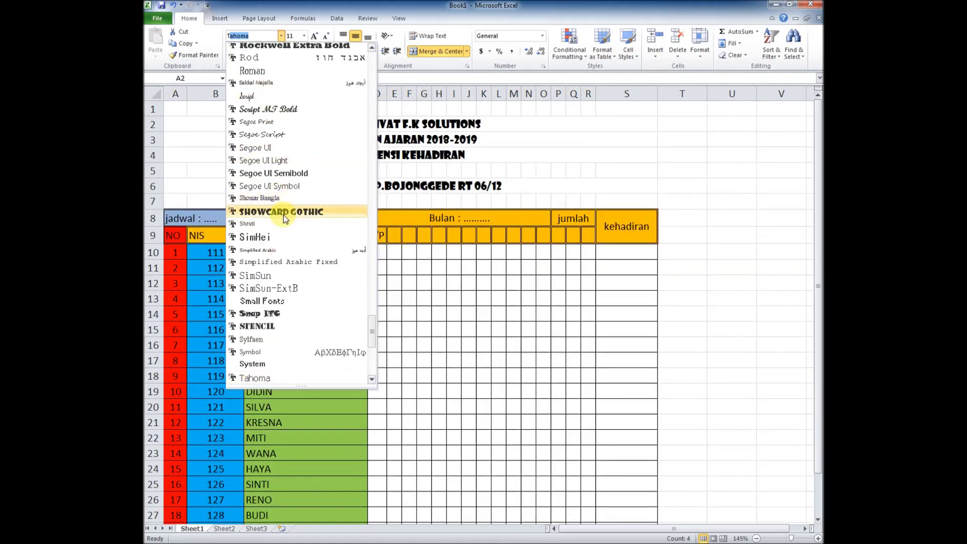
click(278, 211)
click(721, 188)
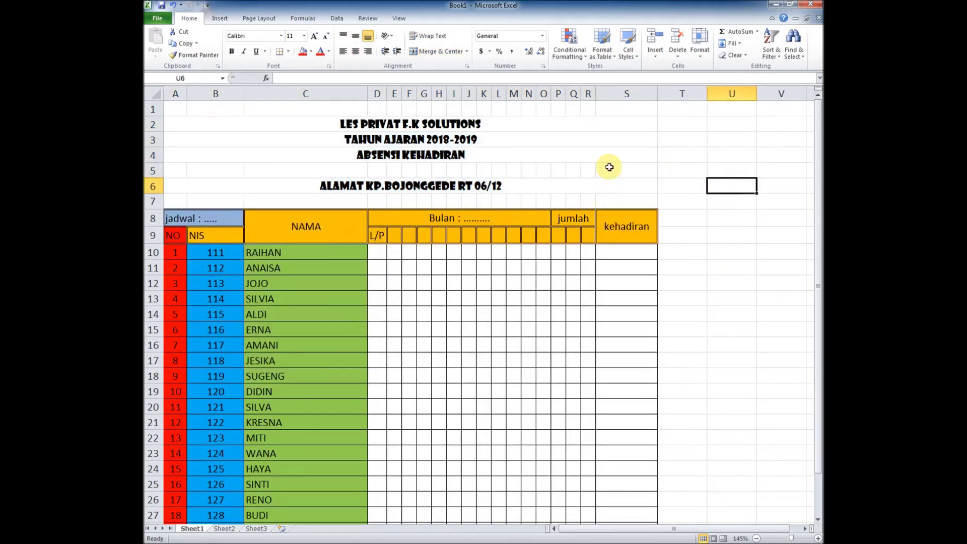
- Set the font of the student names in C10:C29 to BatangChe
scroll(609, 166, down, 2)
drag(302, 160, 318, 451)
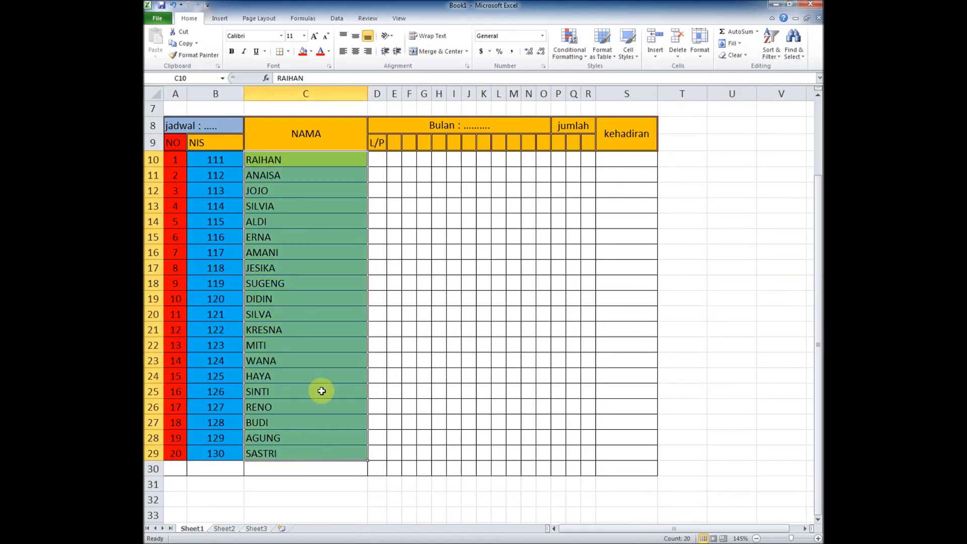
click(280, 36)
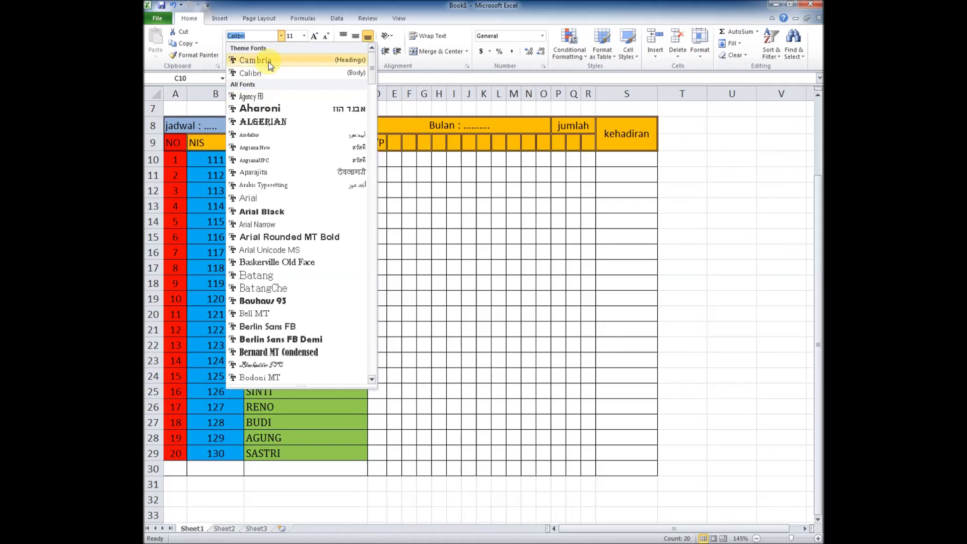
click(262, 288)
click(746, 251)
click(784, 391)
scroll(772, 307, up, 2)
scroll(745, 290, down, 1)
scroll(716, 273, up, 1)
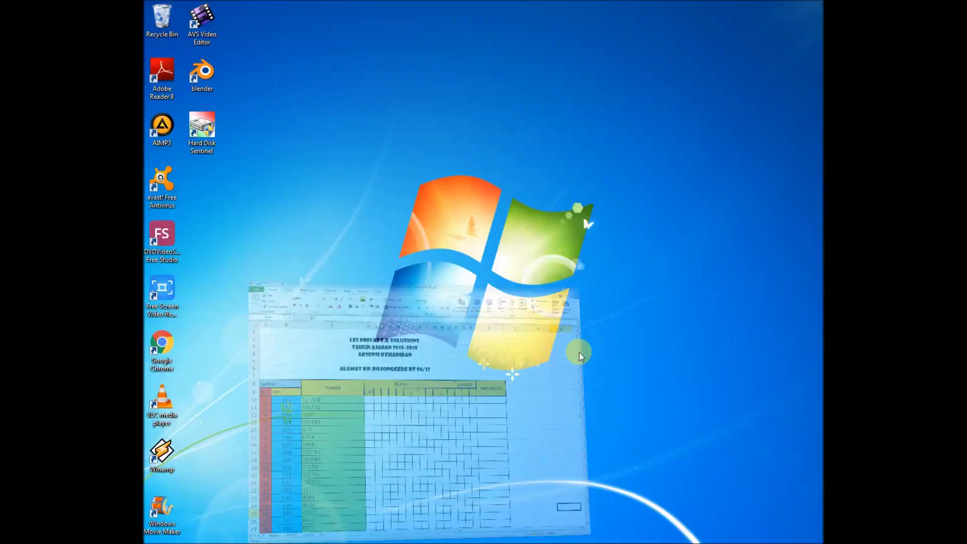